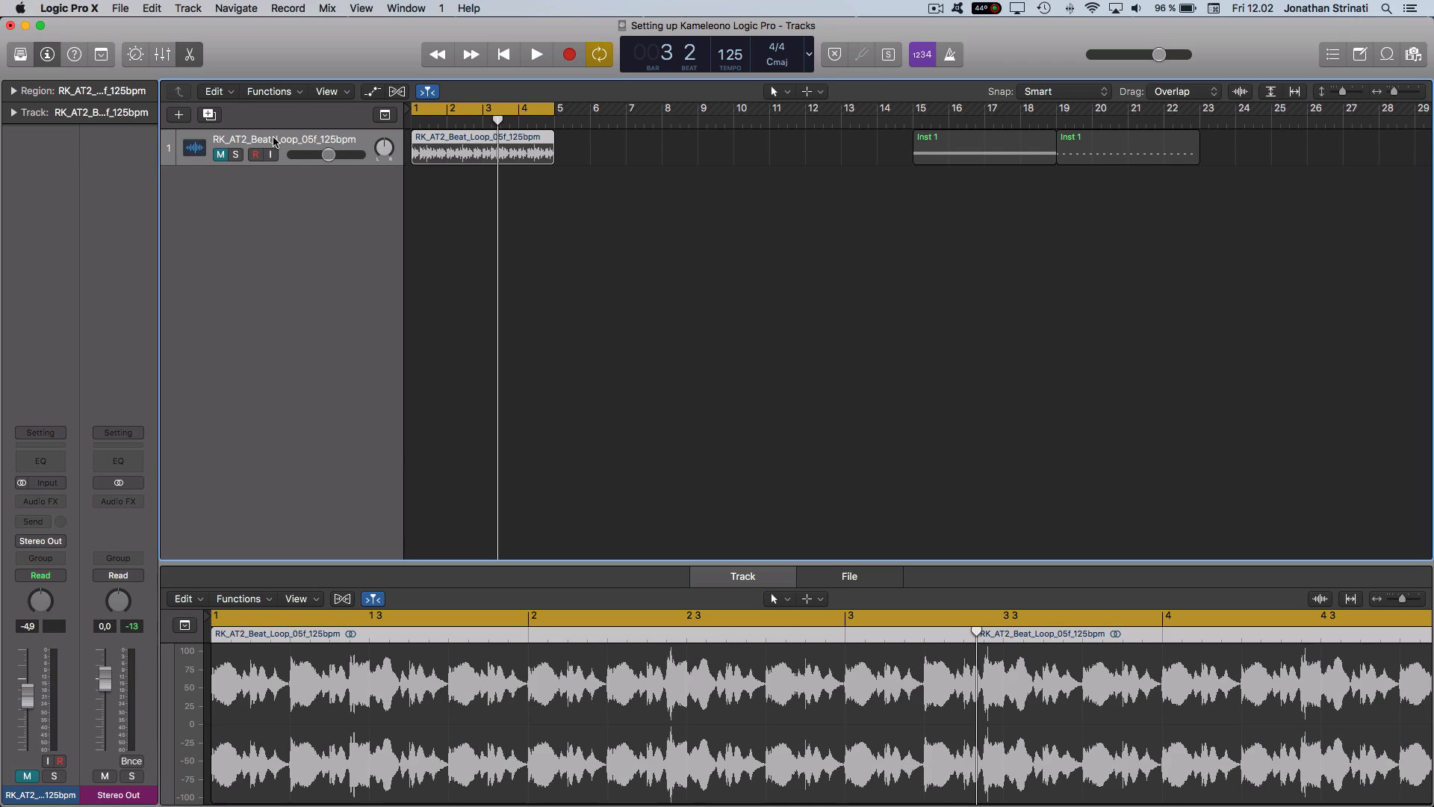
Create a two-part multi-timbral software instrument on an empty channel strip and move both its tracks above the beat loop track.
key(alt+super+n)
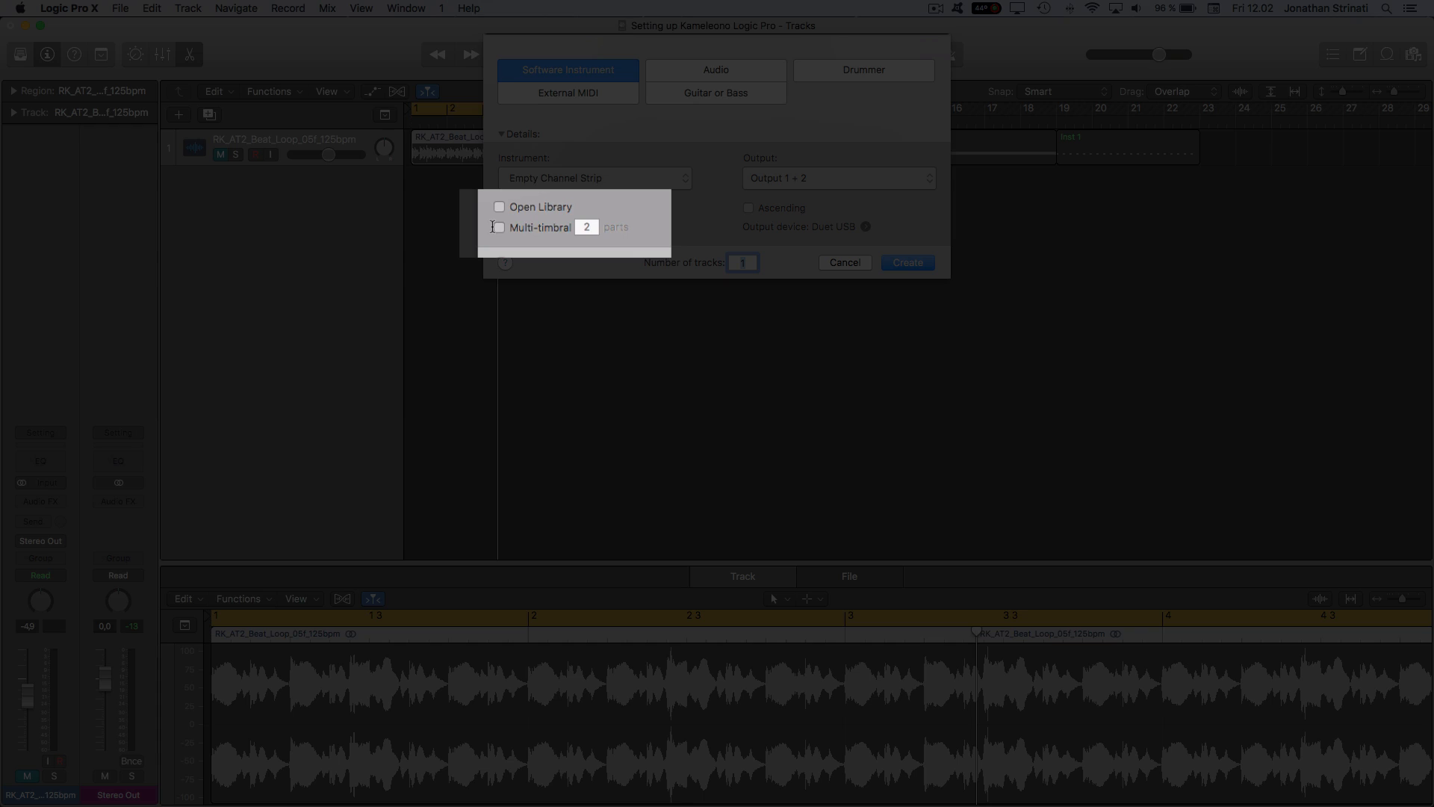
key(Return)
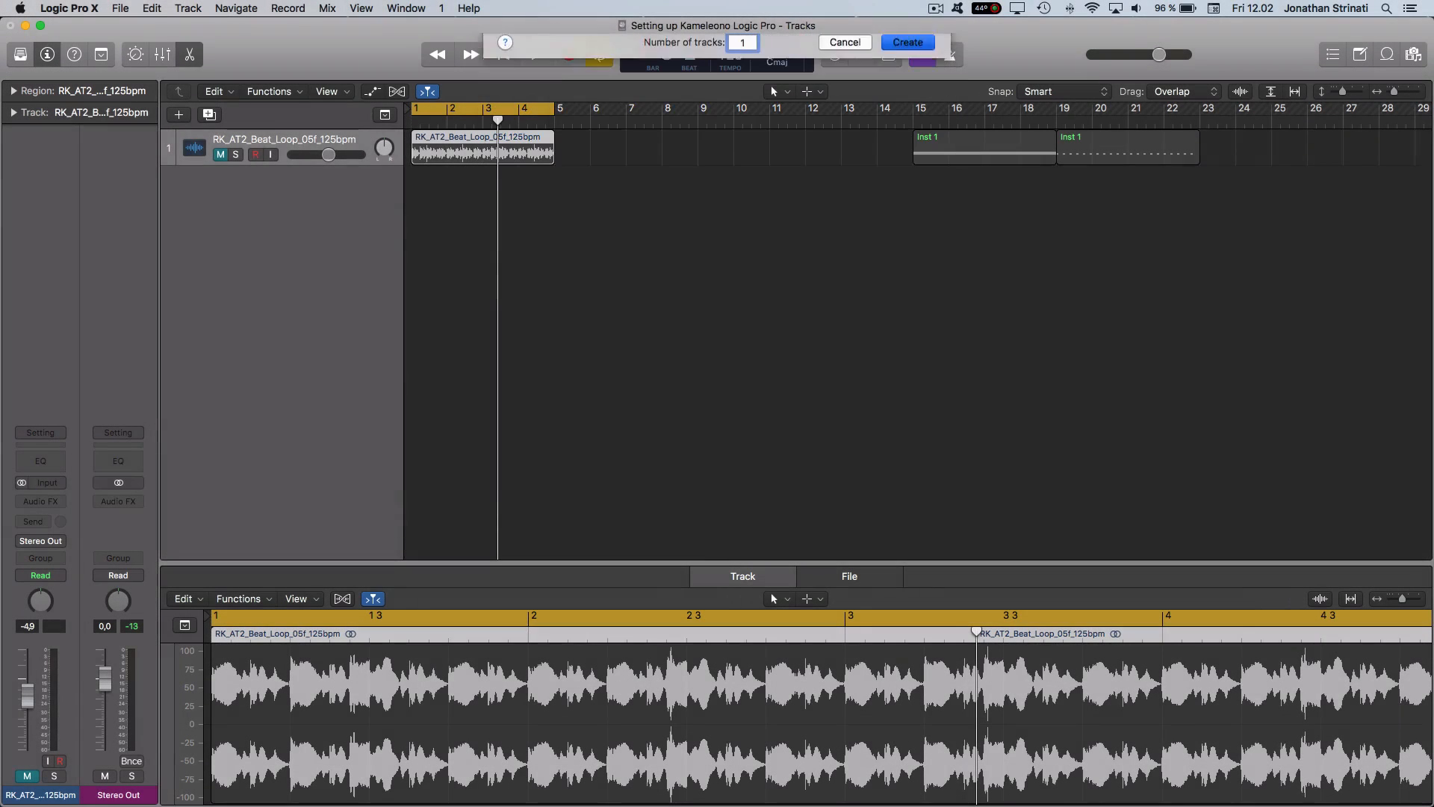
drag(317, 185, 306, 147)
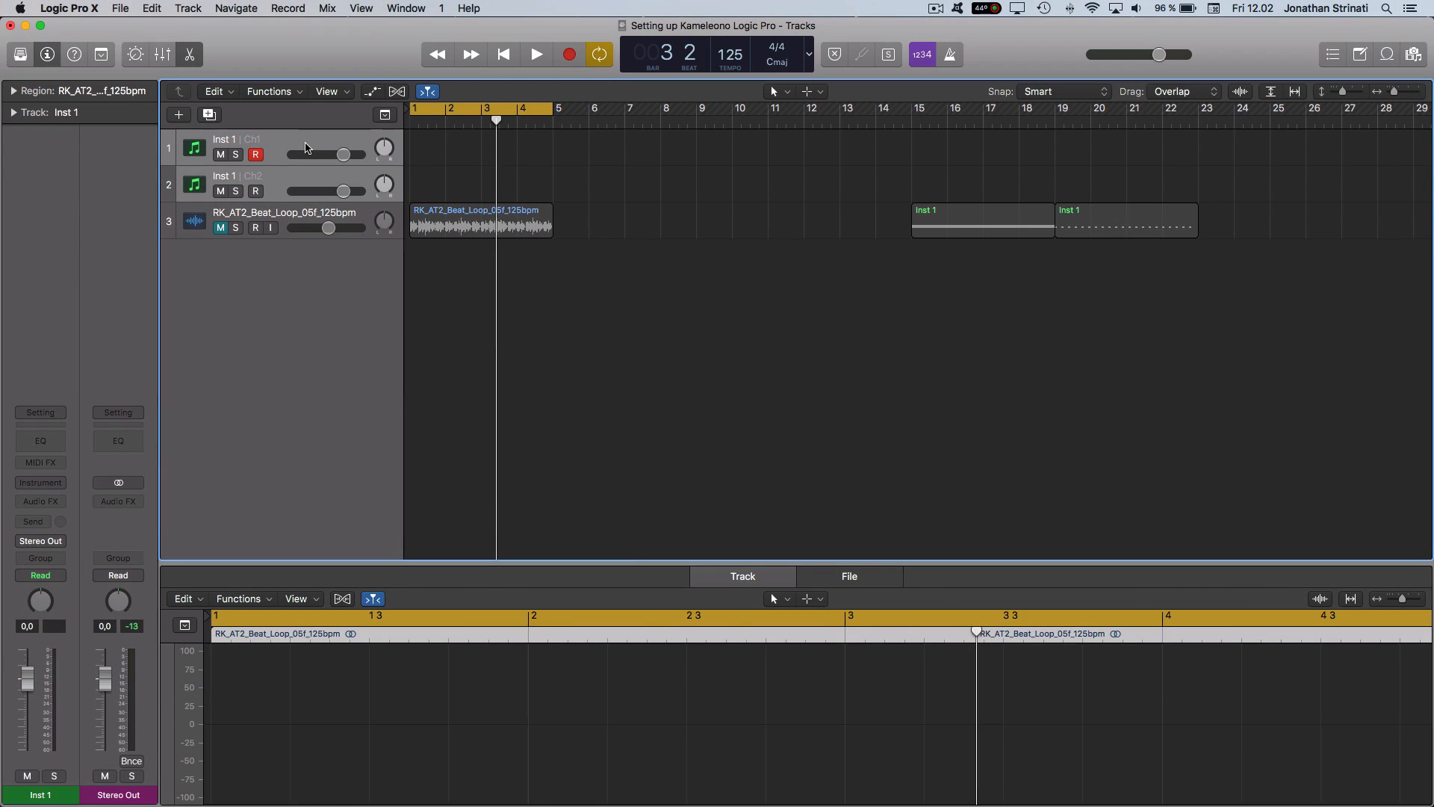
Load Kameleono in stereo as the instrument on the Inst 1 channel strip.
click(44, 483)
mouse_move(41, 515)
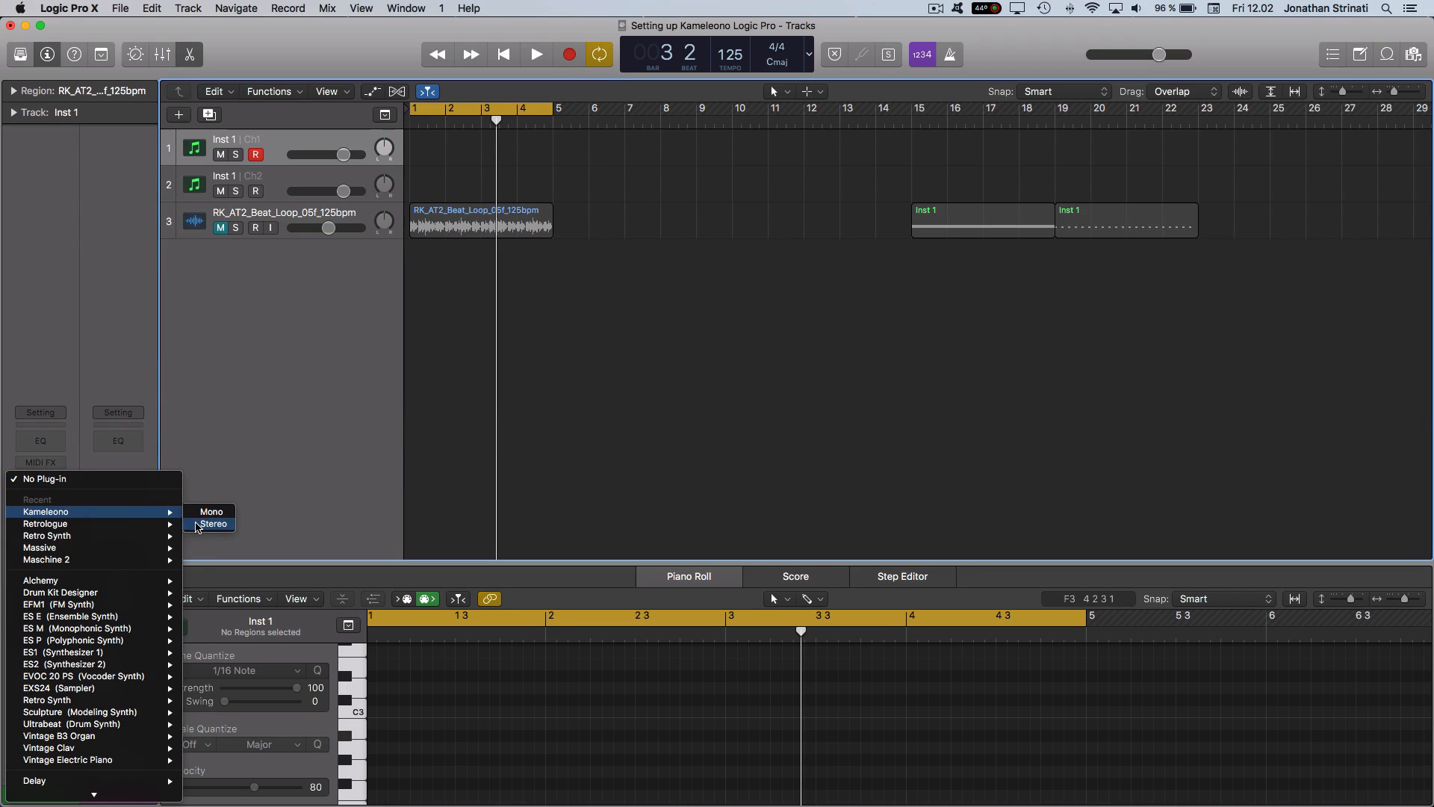
click(198, 524)
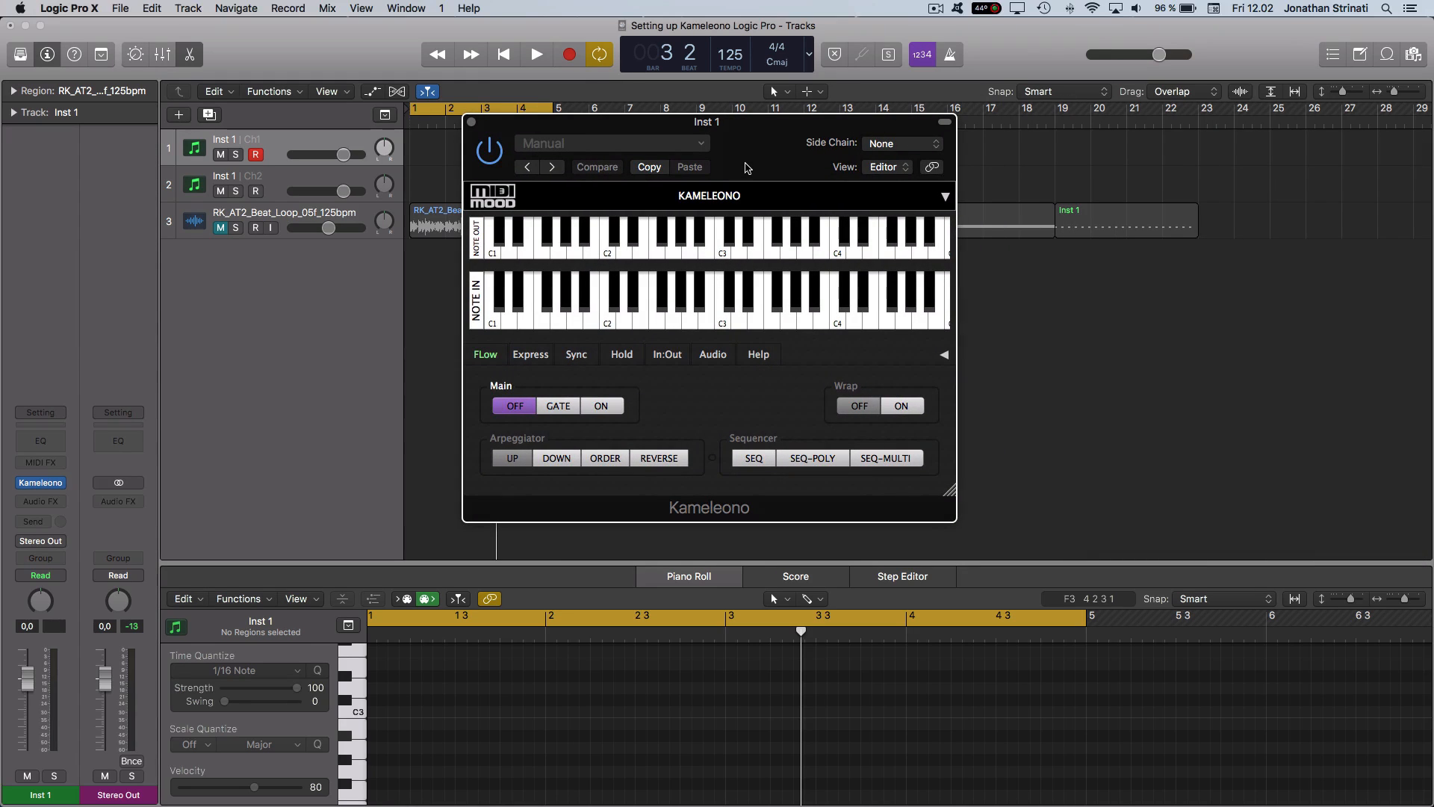
Test chords through Kameleono with its Main flow off, and set Main to On.
key(space)
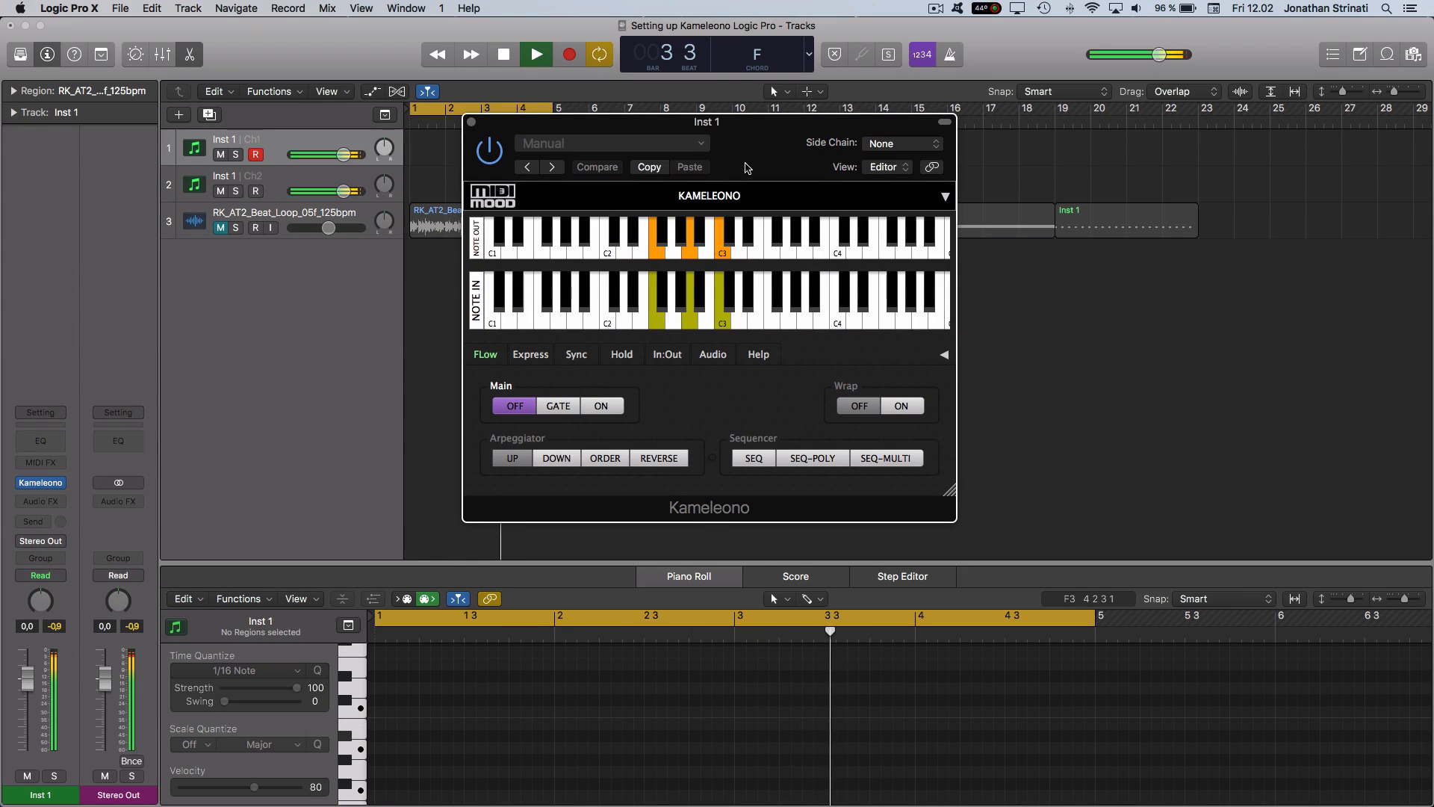
key(space)
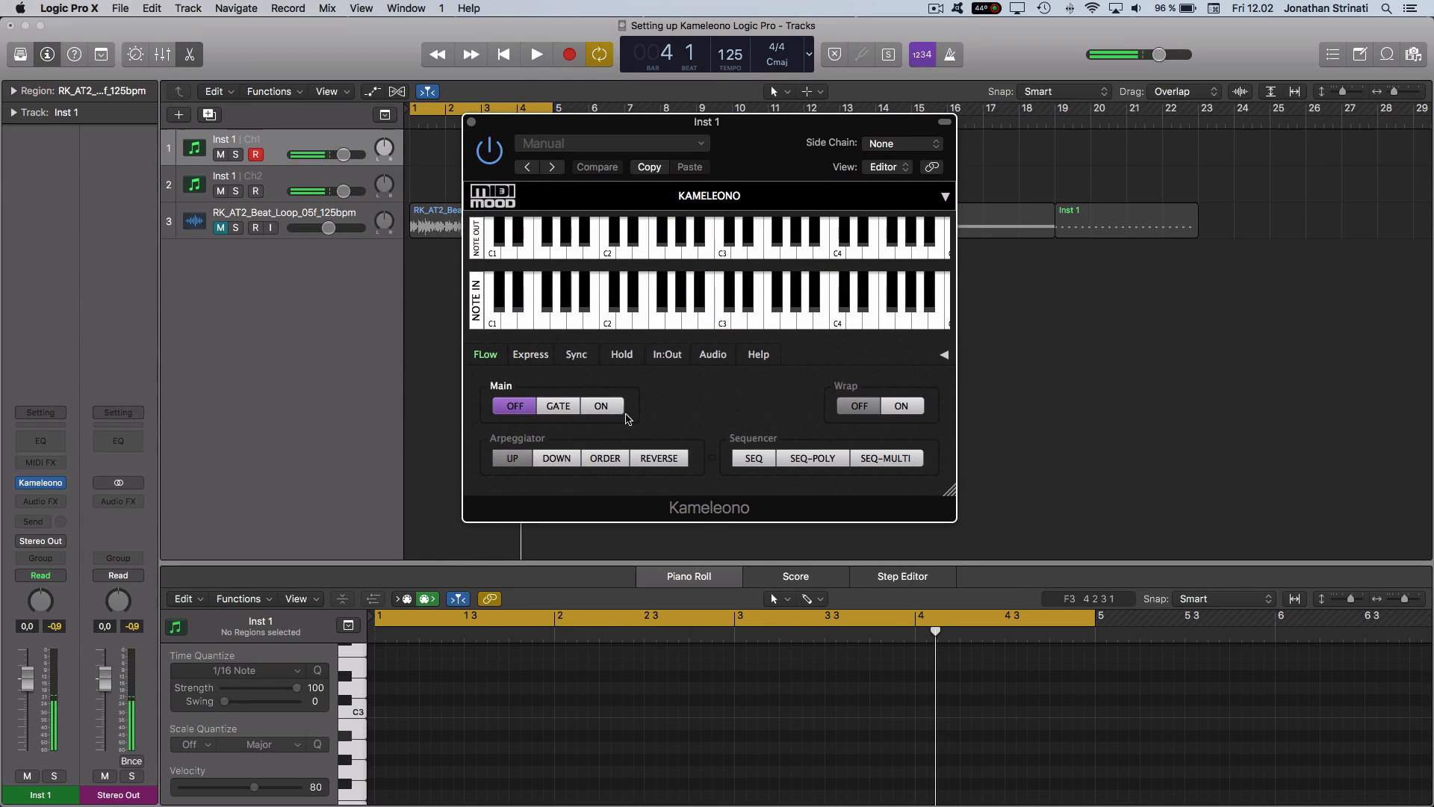
click(602, 408)
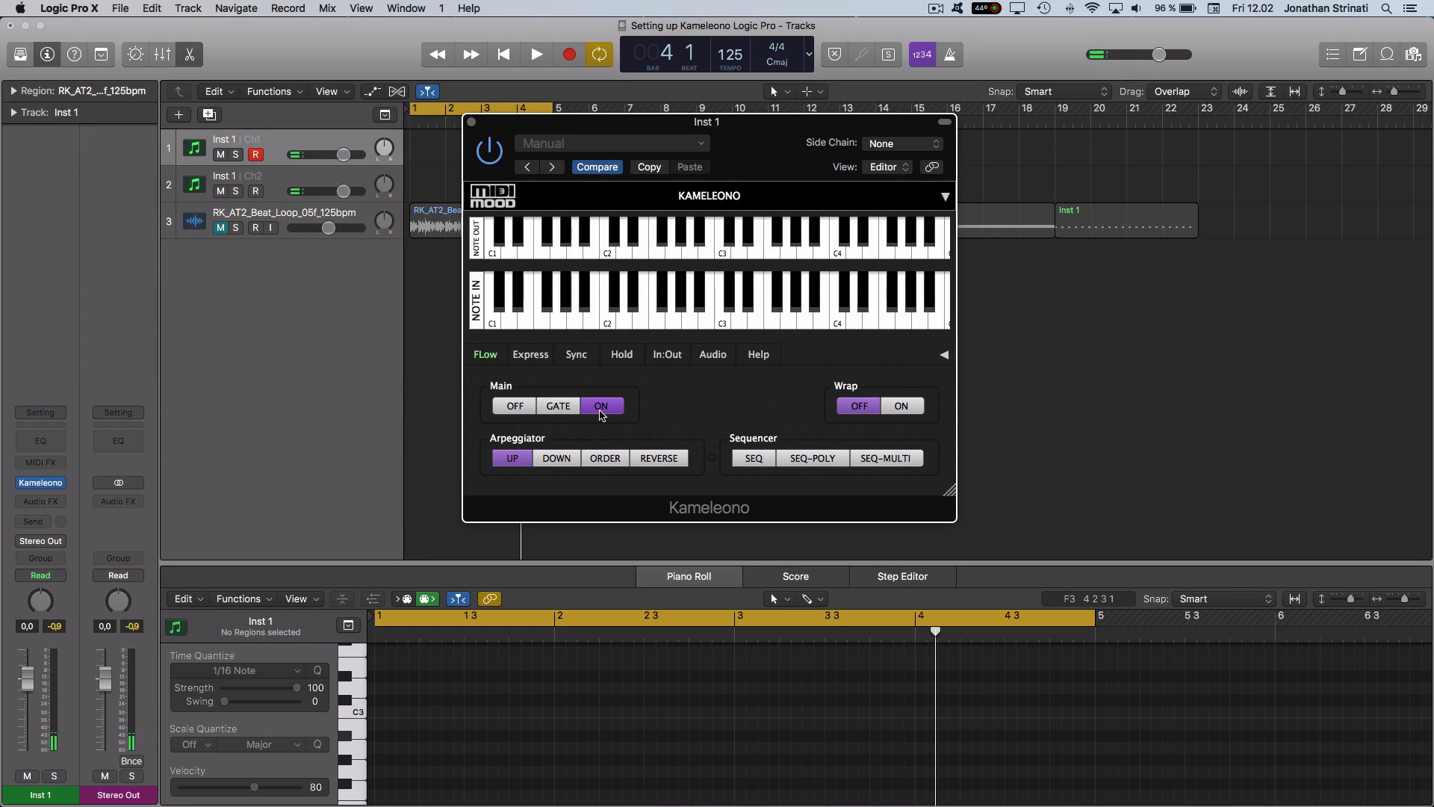
During playback, move the Inst 1 region with the short repeated notes from bar 19 to bar 1 of the Ch2 track.
key(space)
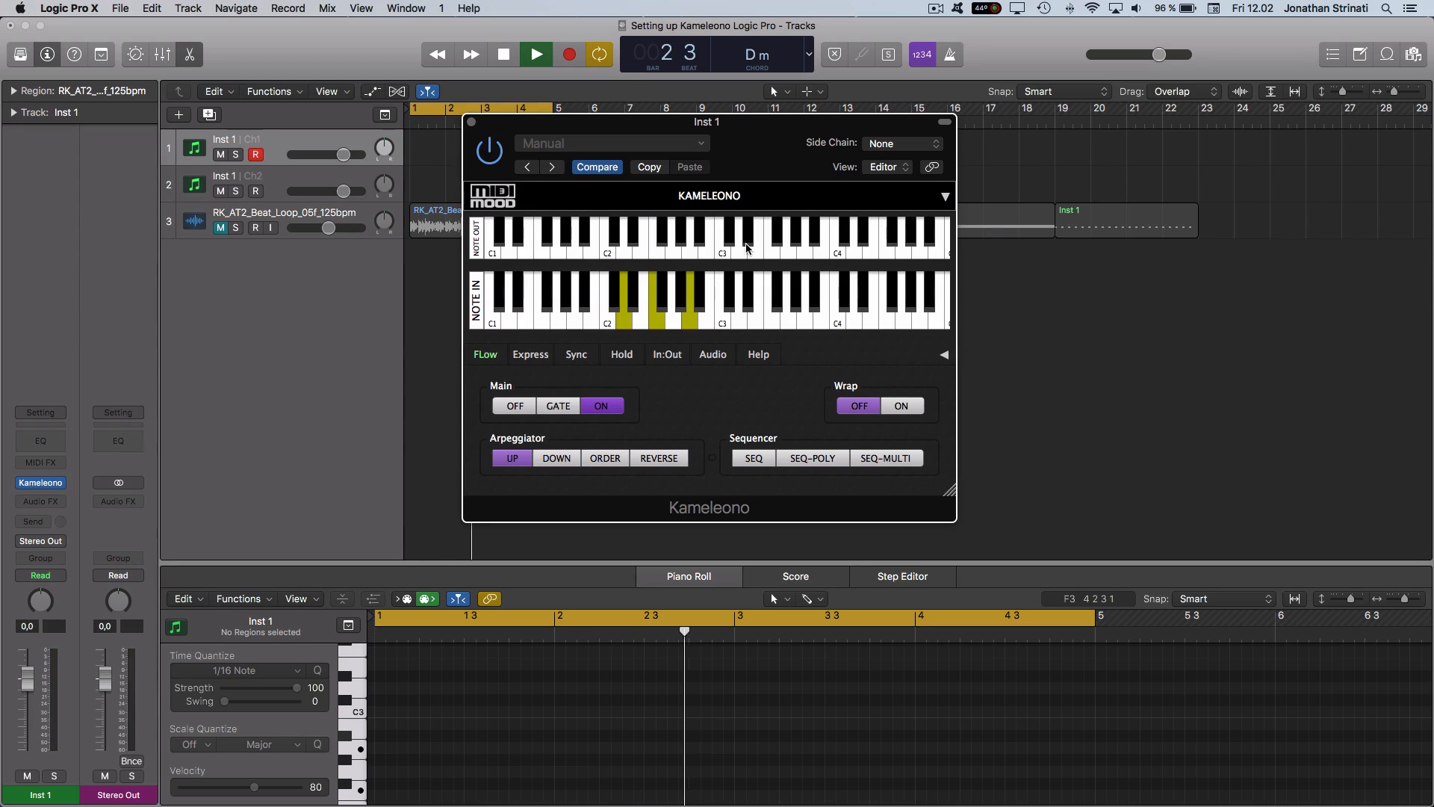
drag(1073, 227, 418, 191)
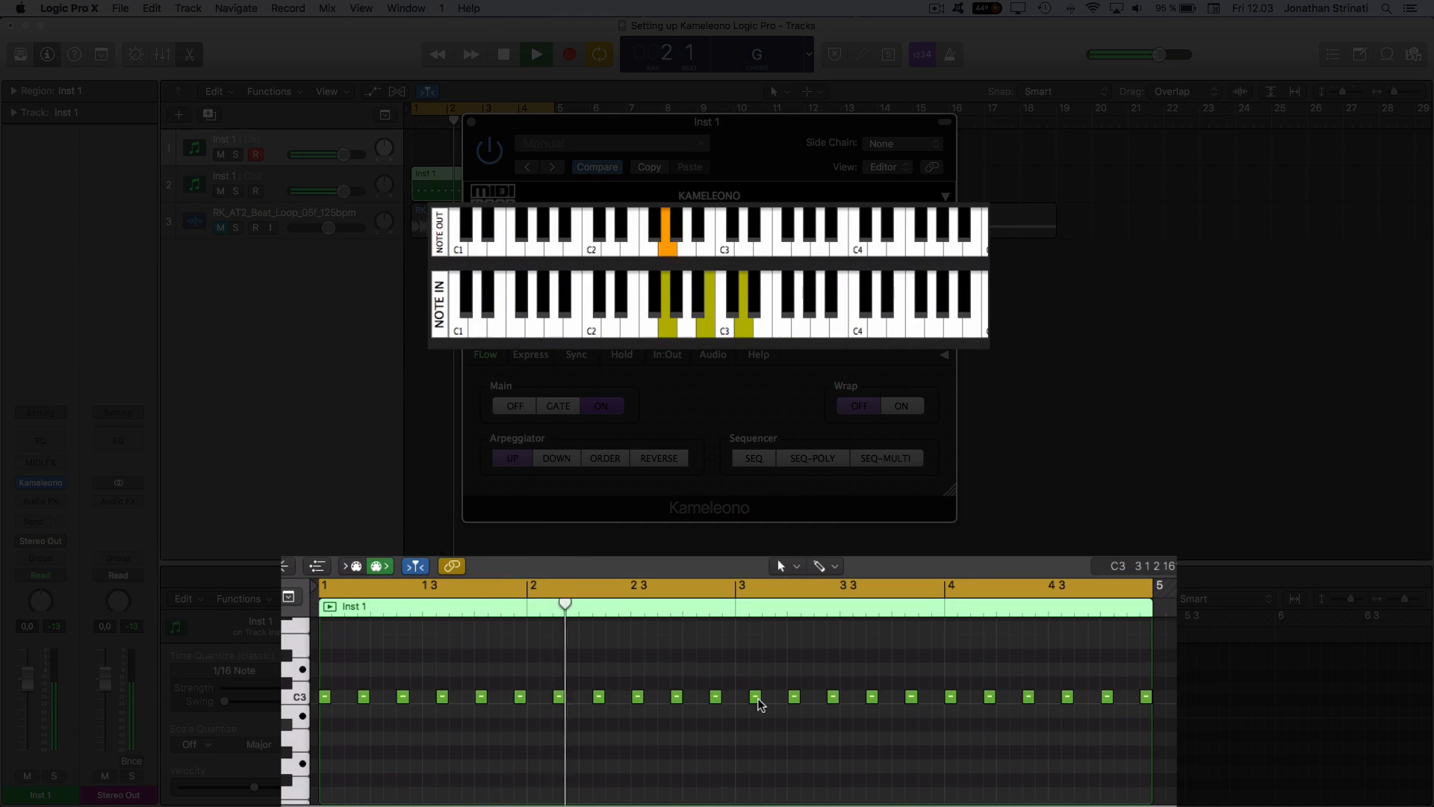
key(space)
Duplicate the region's row of C3 notes up to C#3 and D3, playing back the result of each copy.
click(1111, 726)
drag(1111, 731, 381, 704)
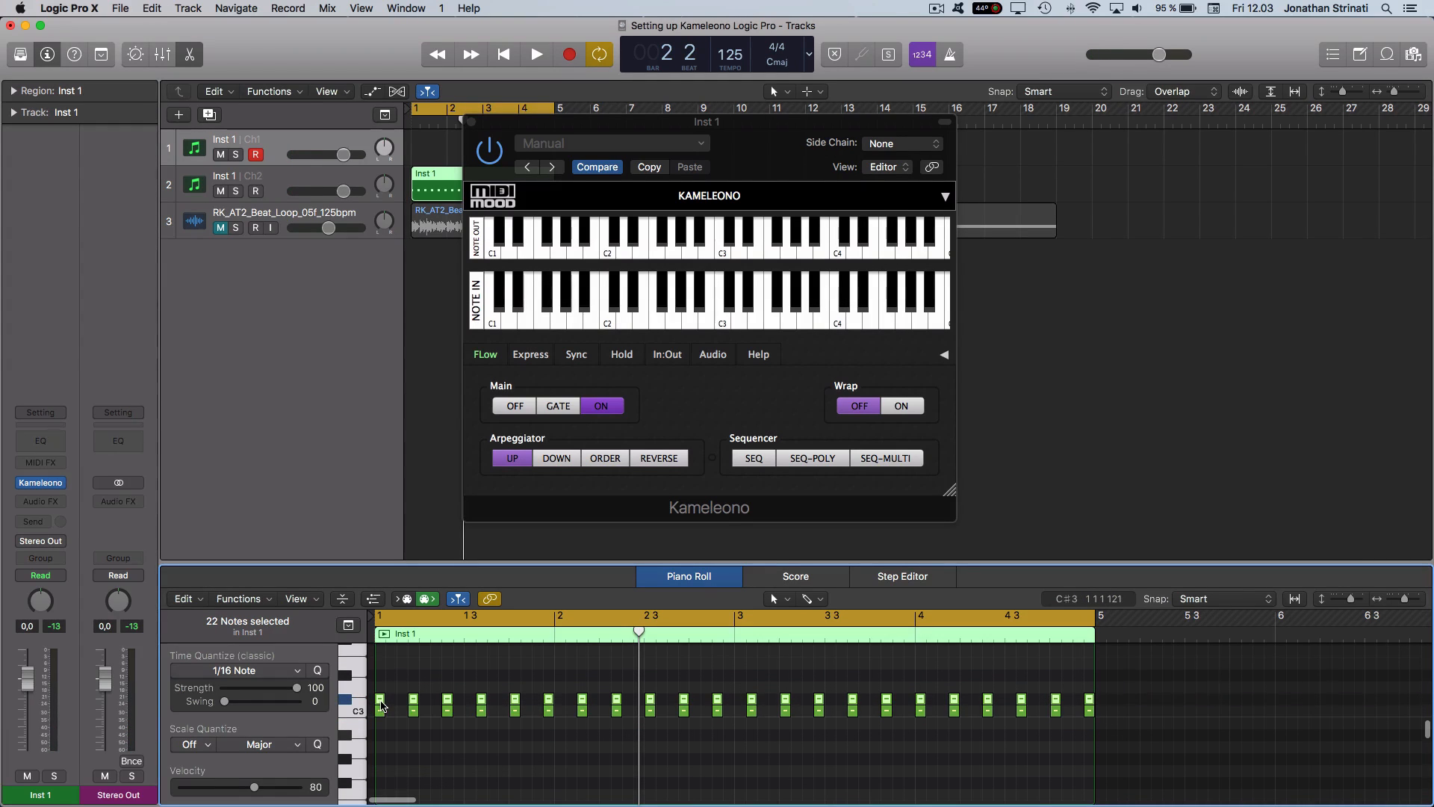
key(space)
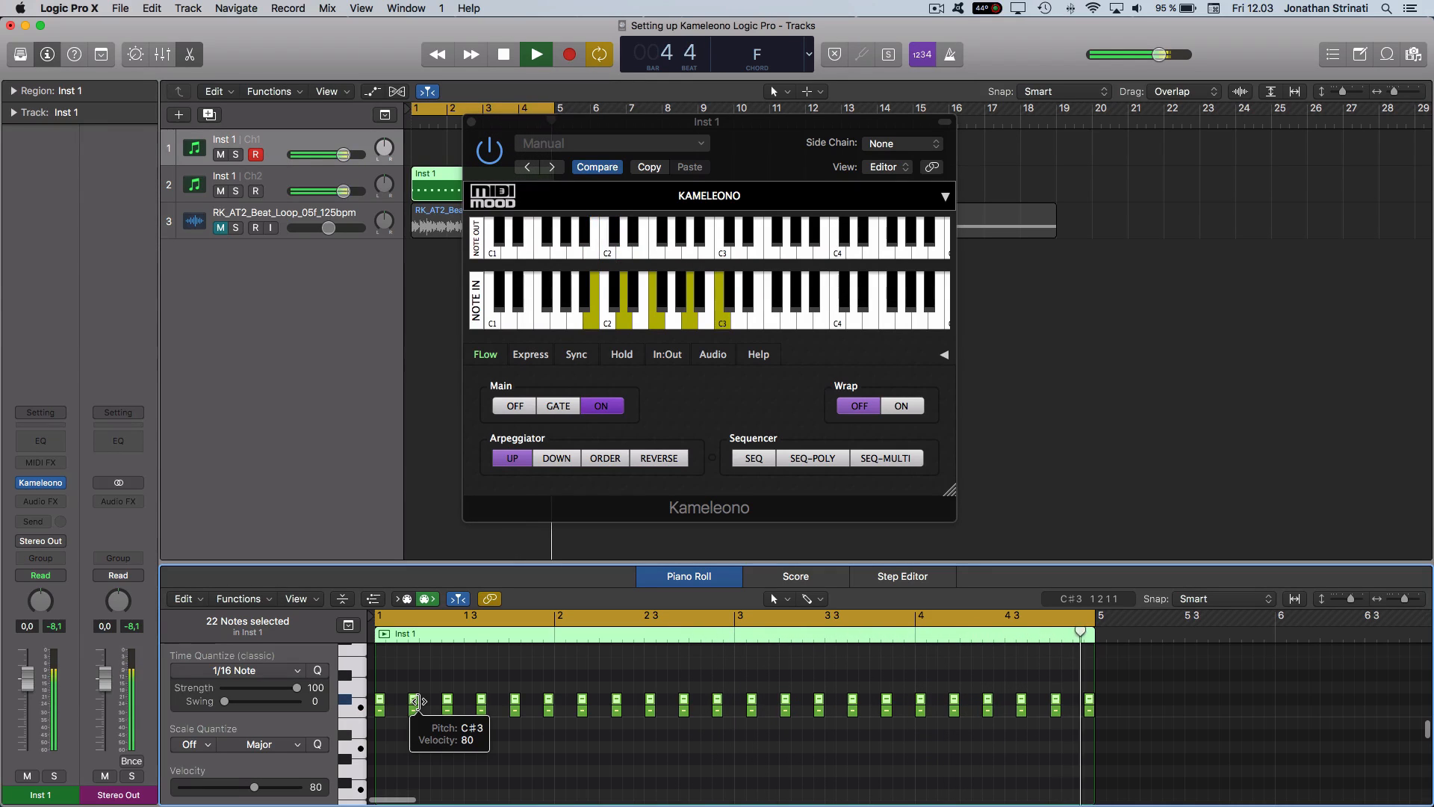
key(space)
drag(380, 702, 381, 690)
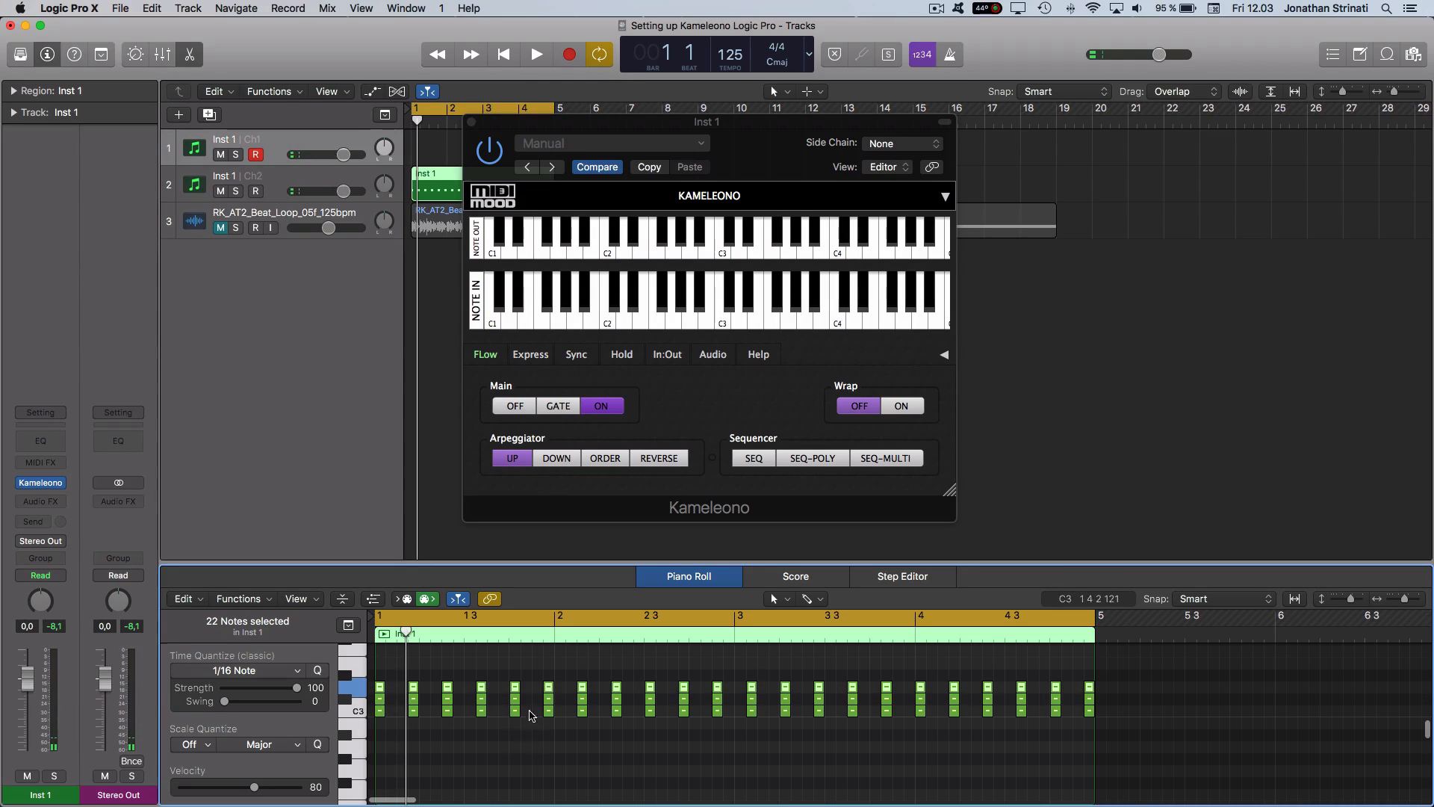
key(space)
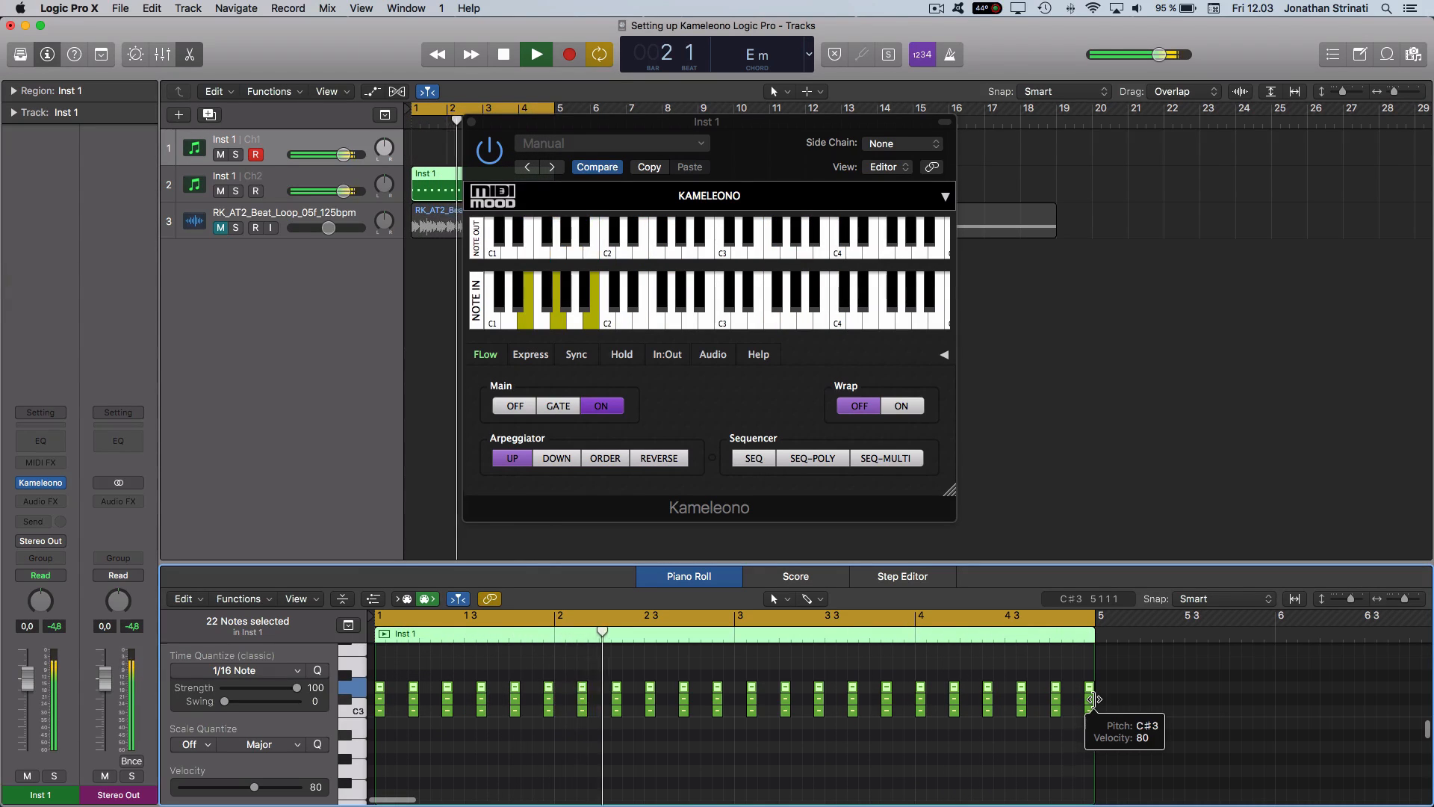
key(space)
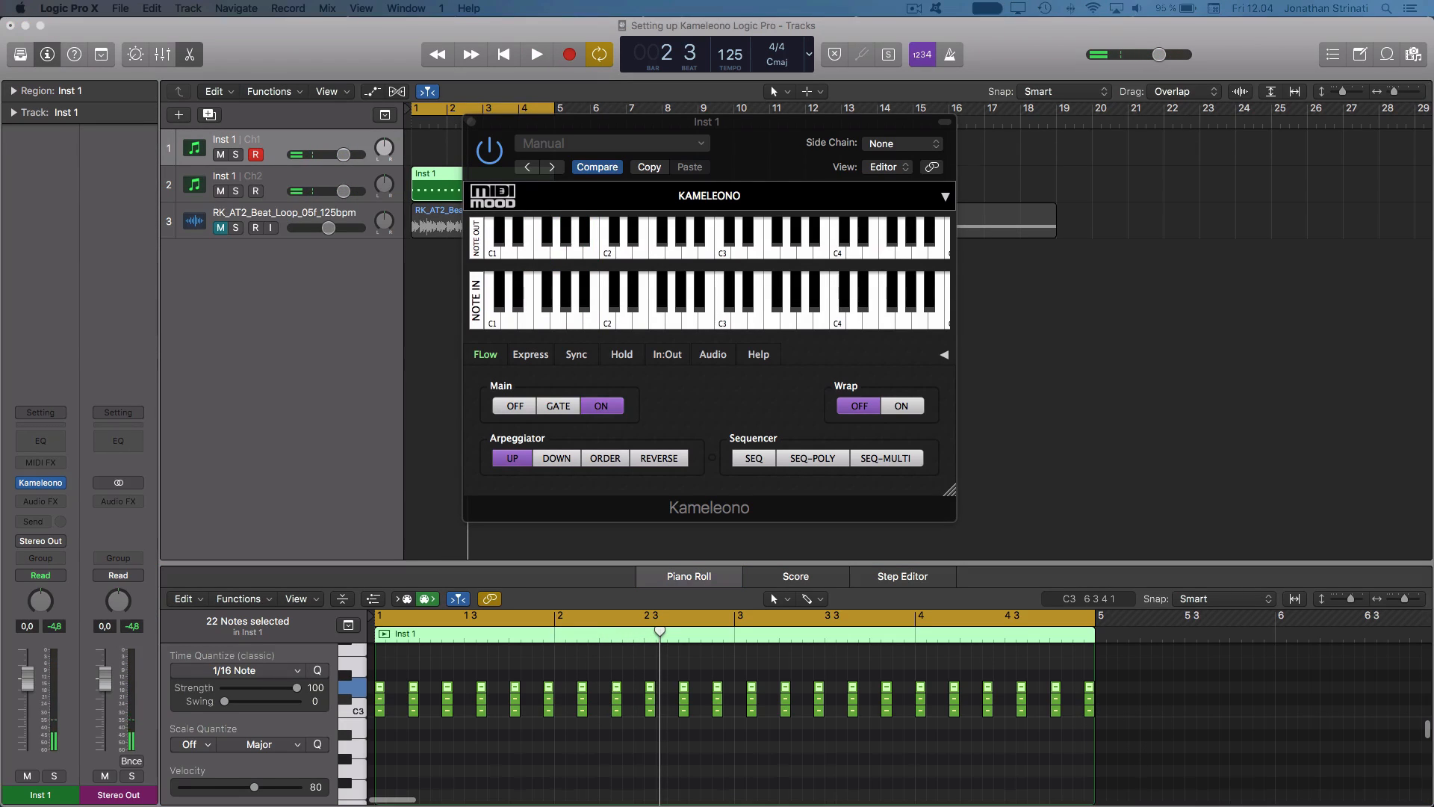
Replace the Kameleono instrument on the Inst 1 channel strip with Retrologue in stereo.
click(747, 136)
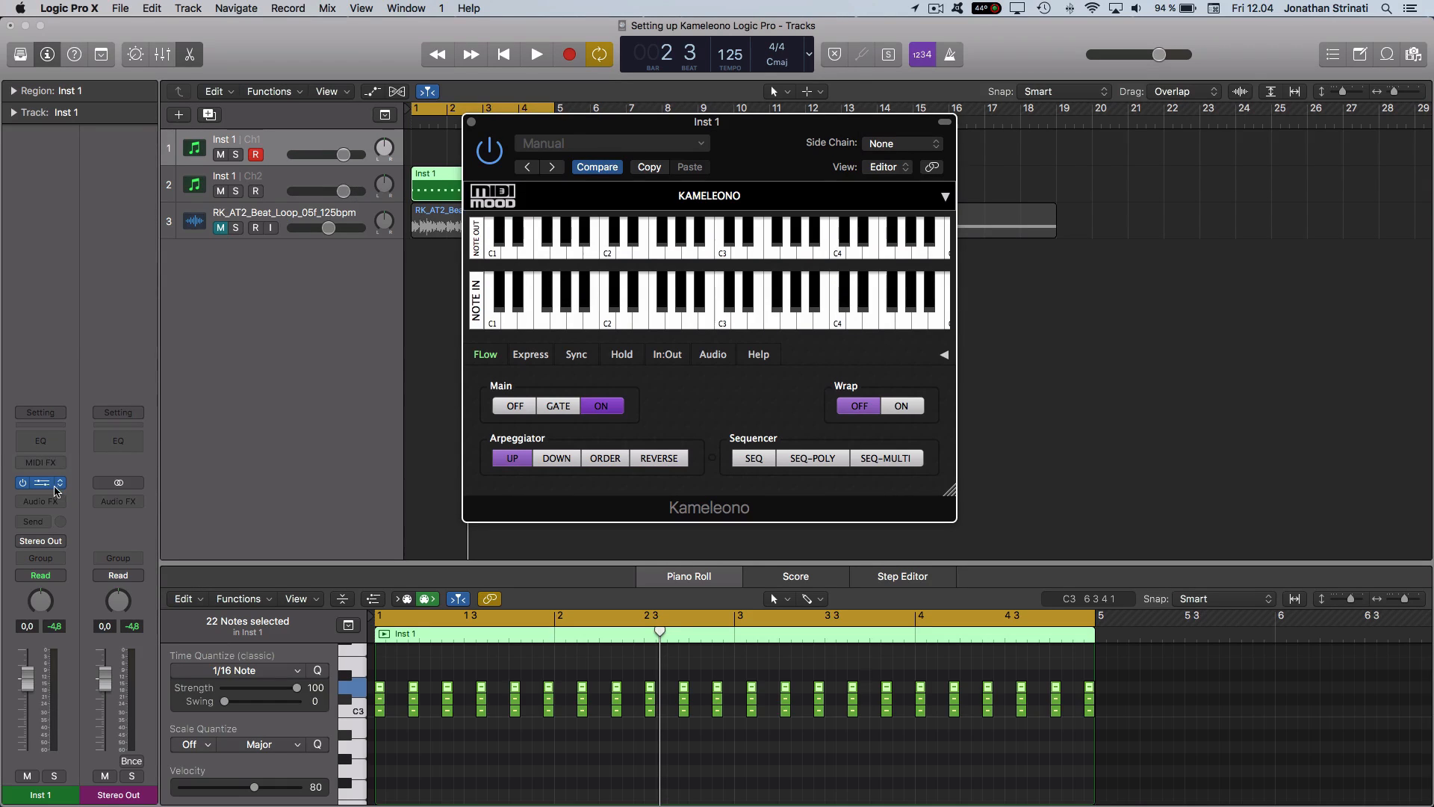
click(59, 486)
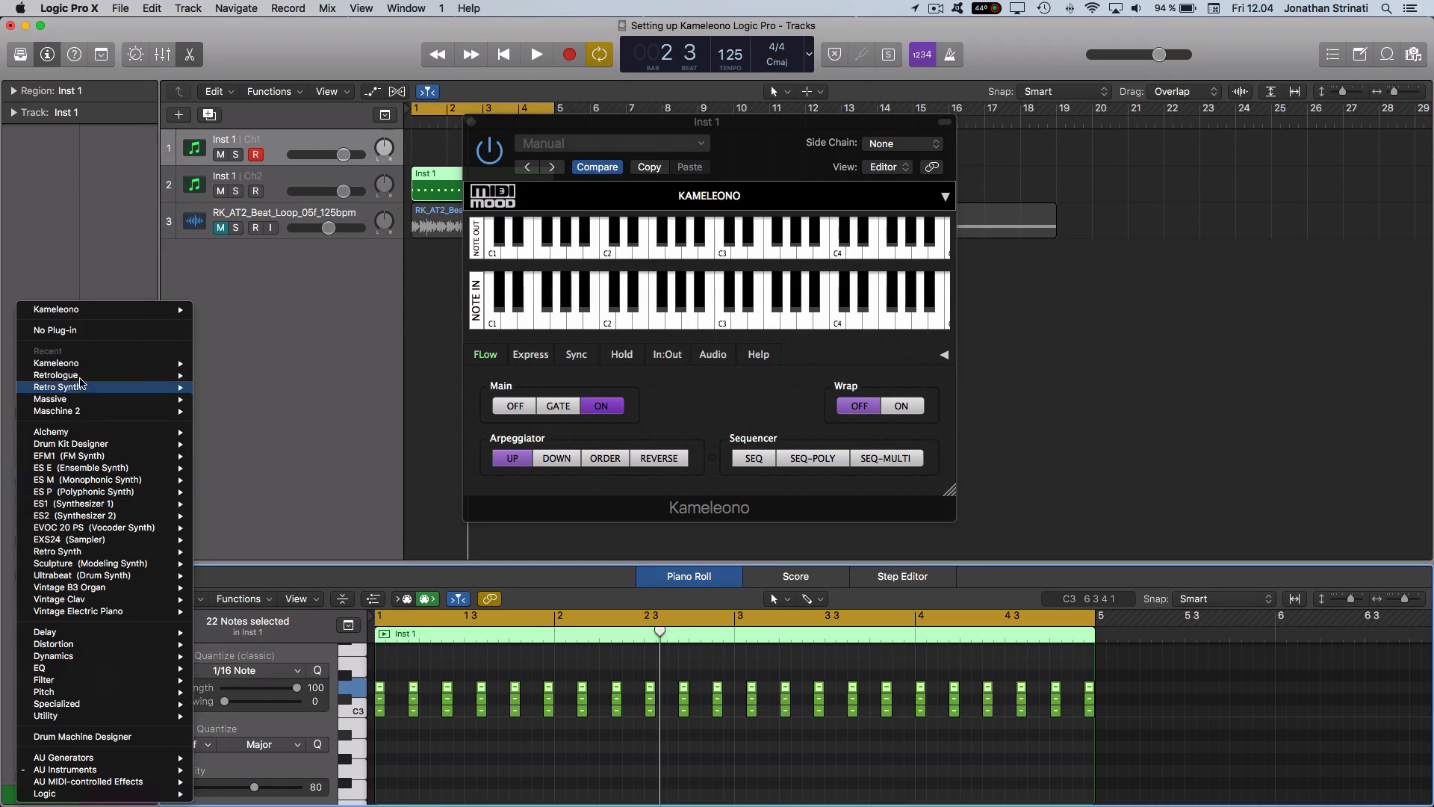
mouse_move(82, 379)
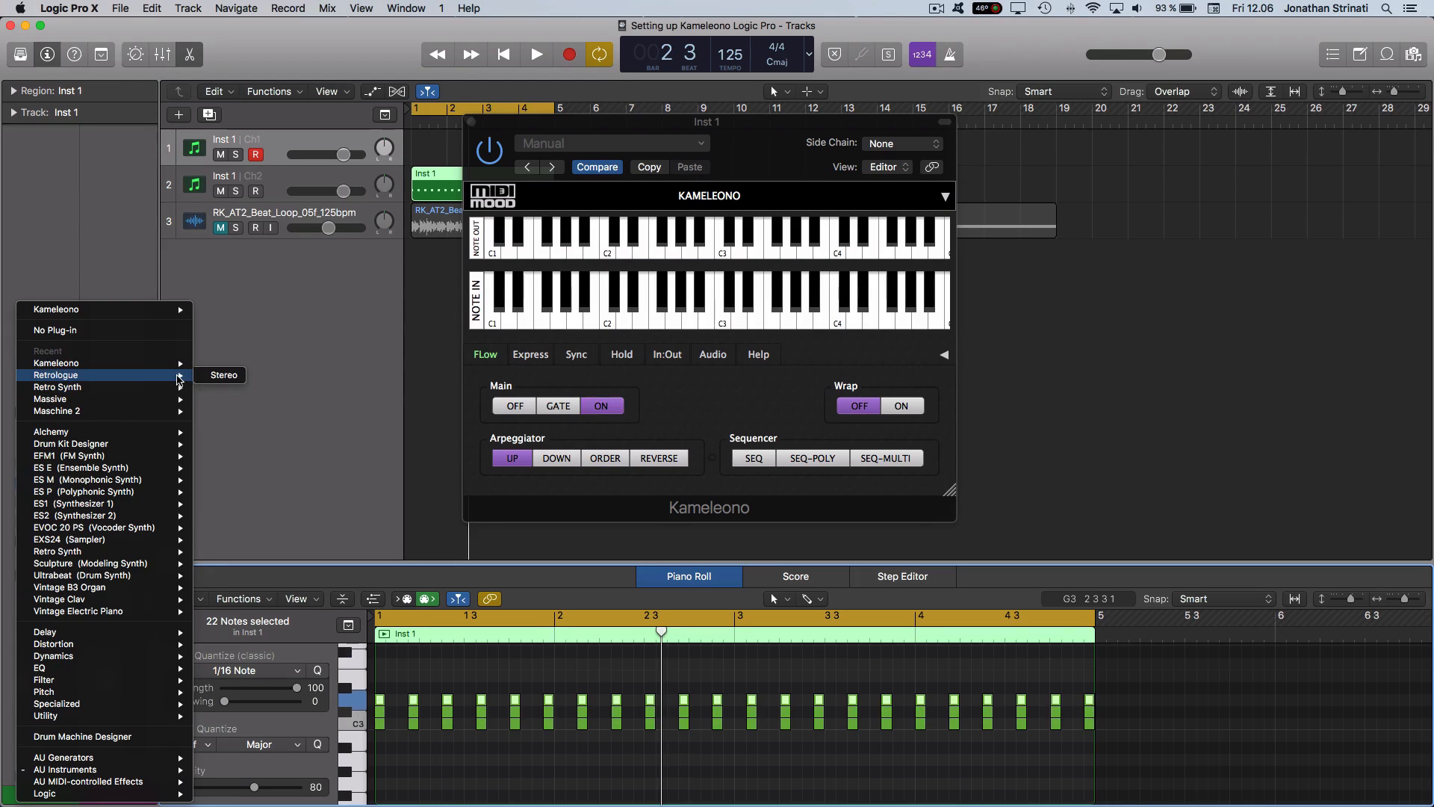
click(223, 375)
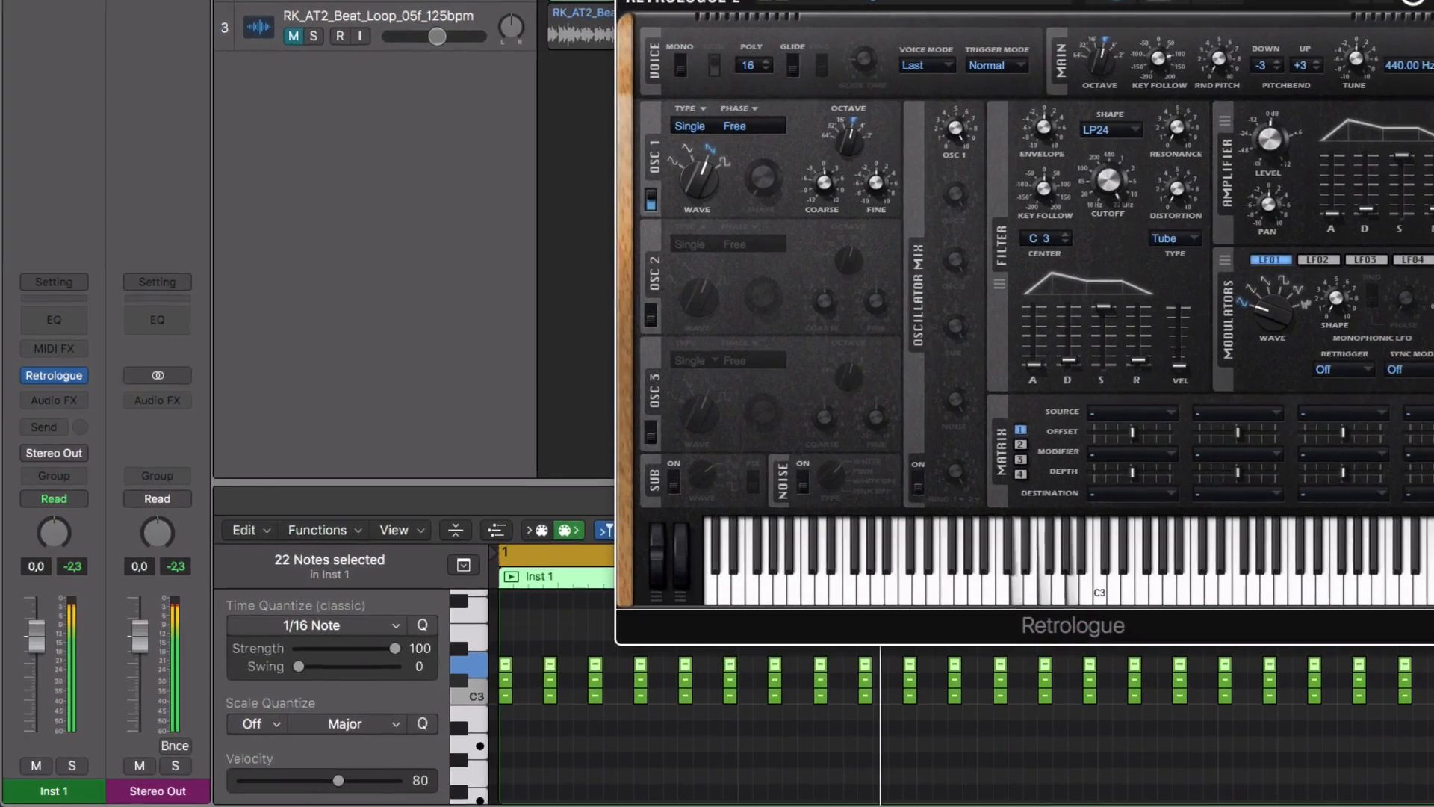
Insert MIDIMood's KameleonoMFX as a MIDI effect before Retrologue, move its window aside and test the playback.
click(42, 354)
mouse_move(60, 527)
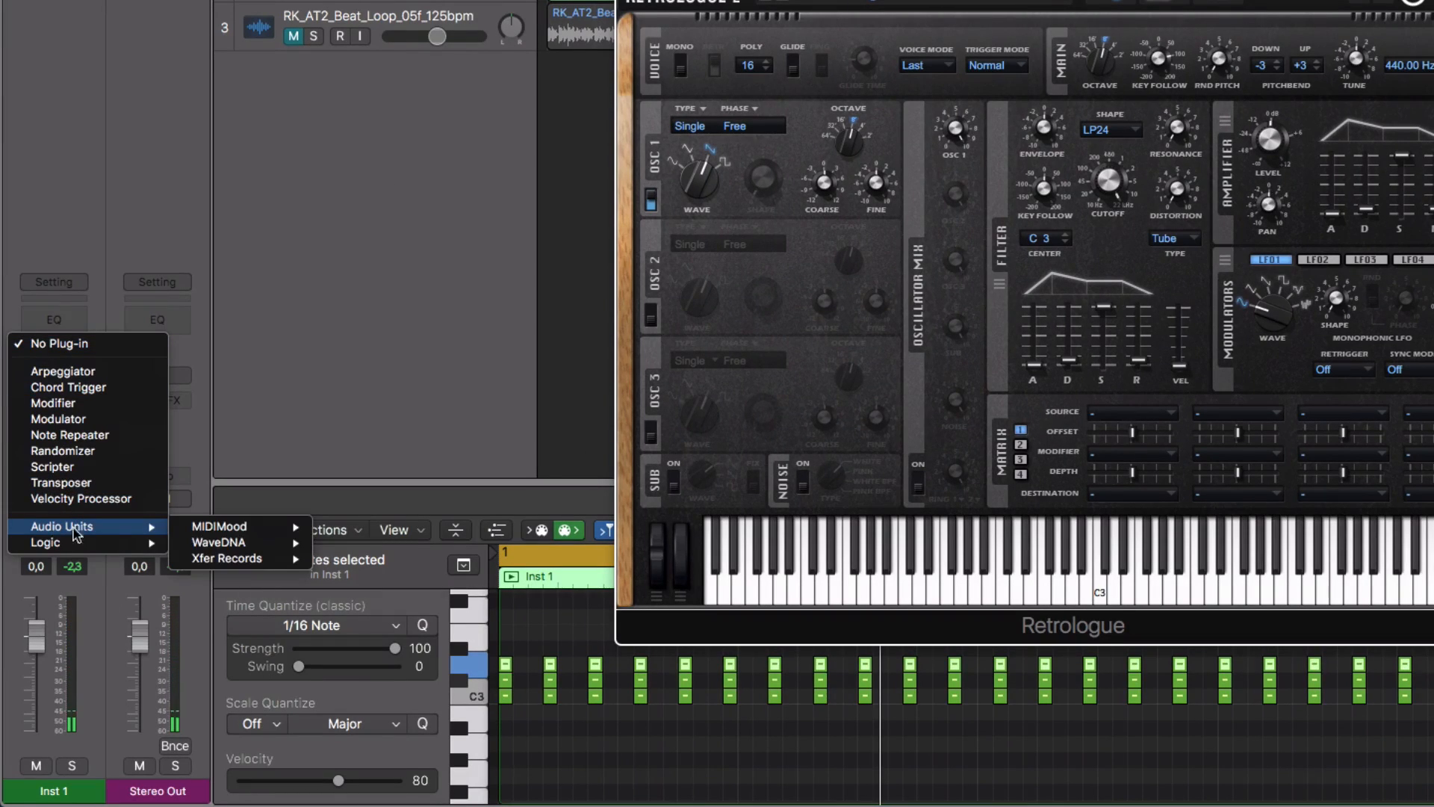
mouse_move(246, 527)
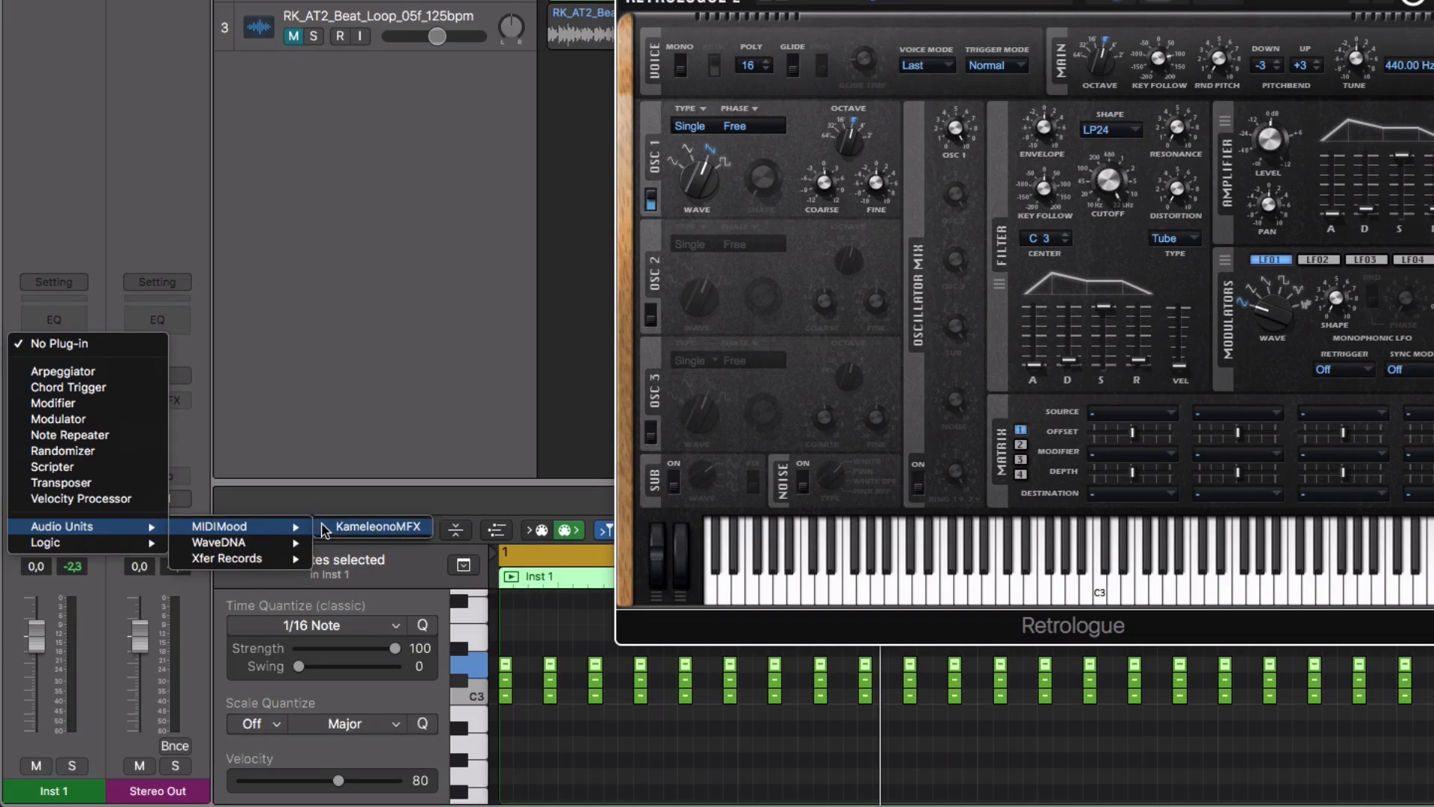
click(348, 527)
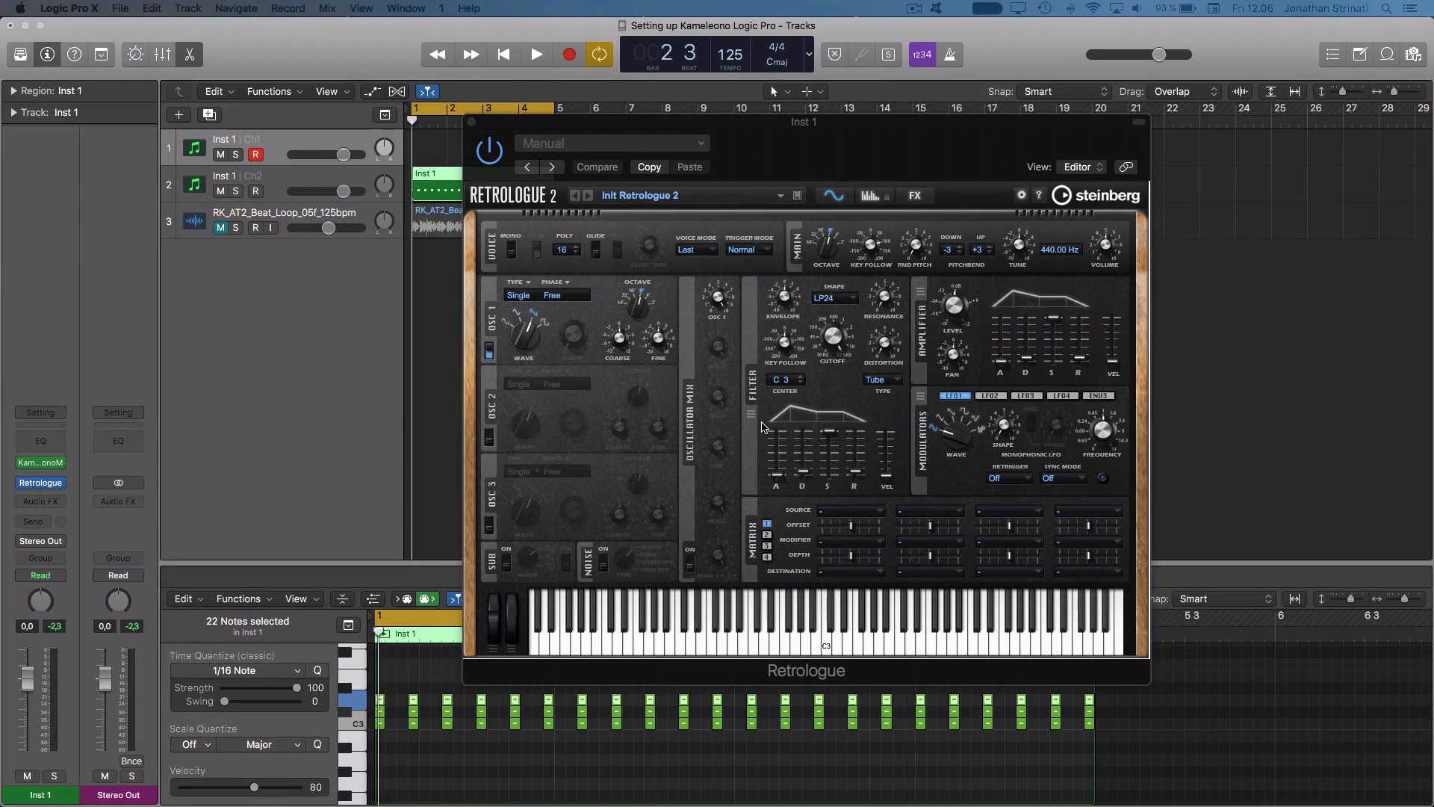
drag(686, 173, 527, 191)
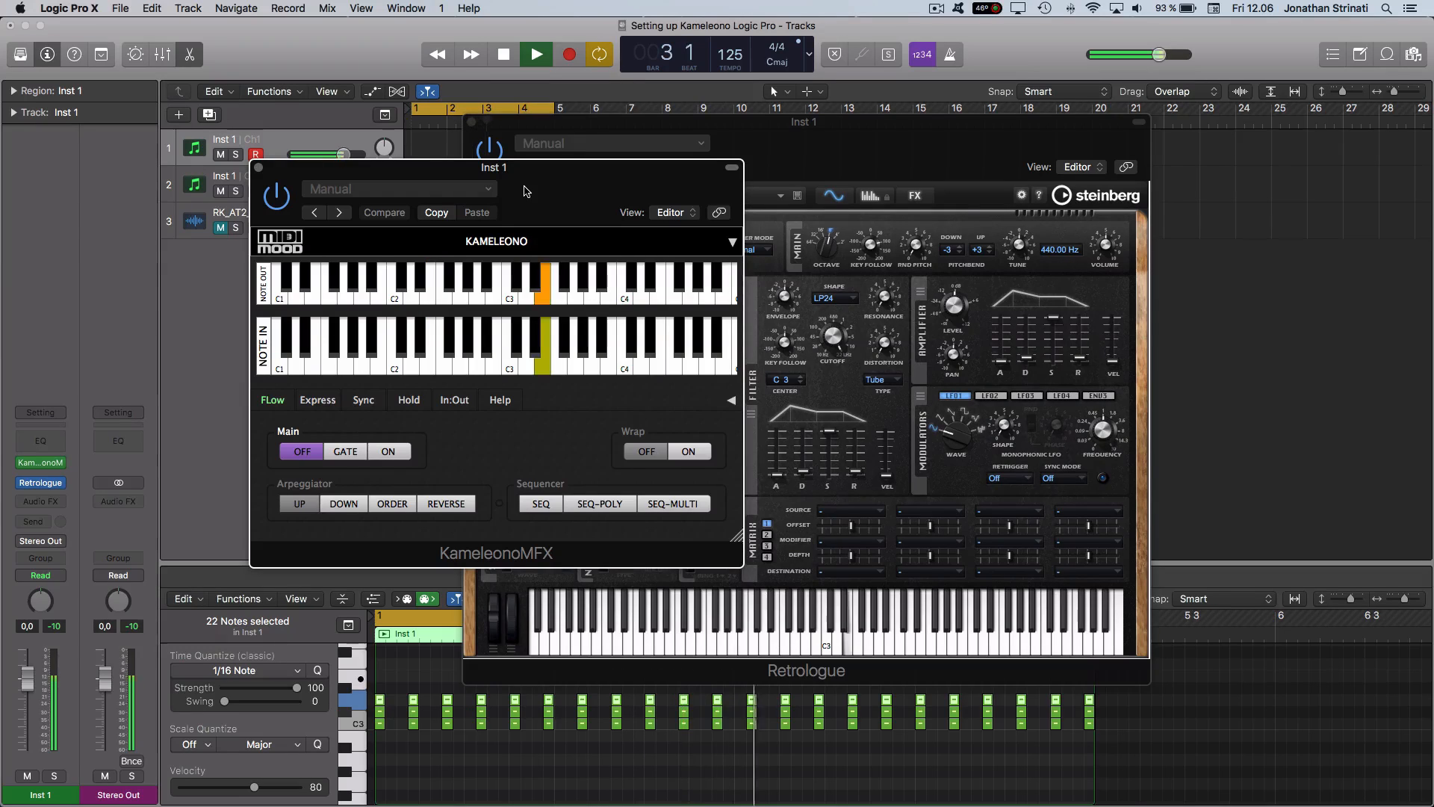
key(space)
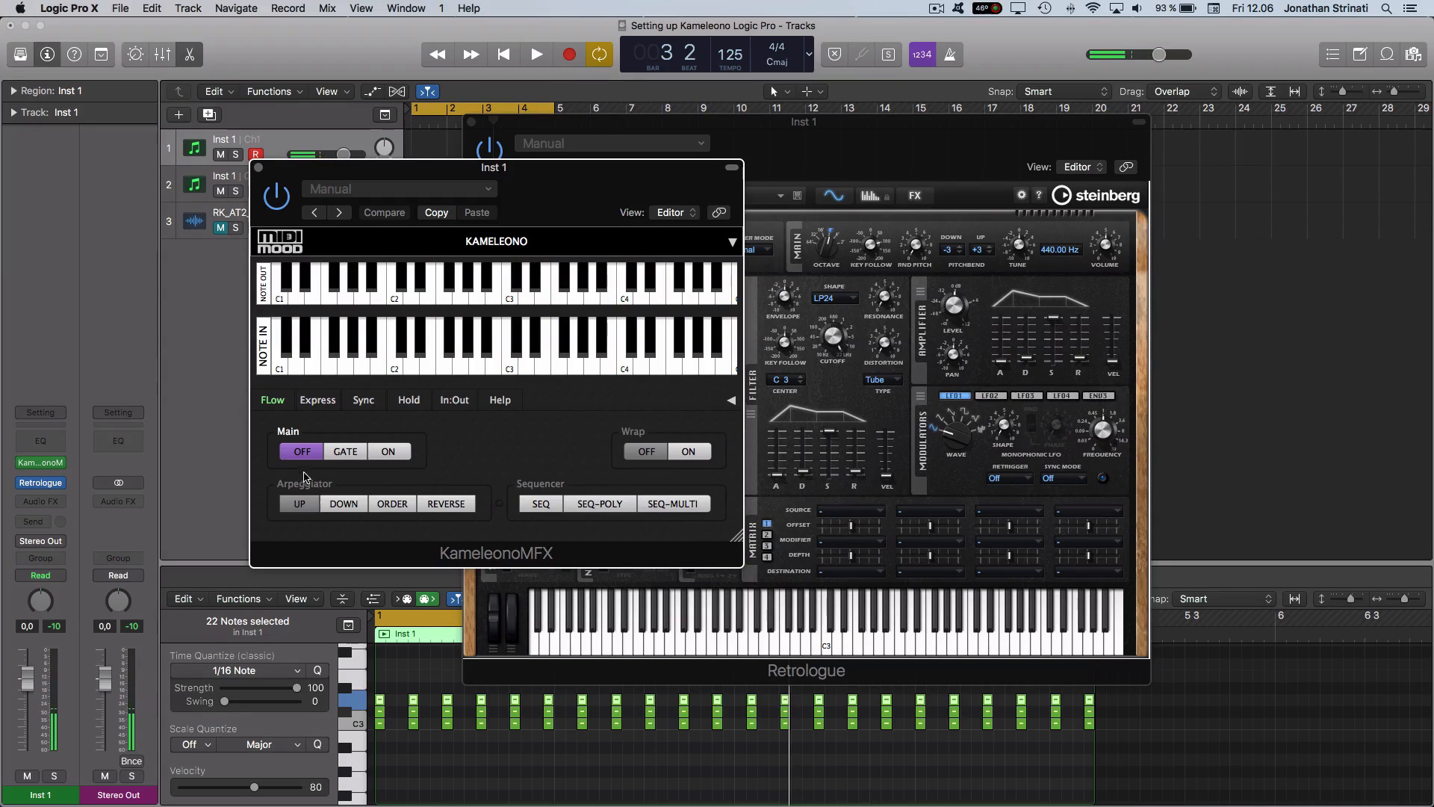
Set KameleonoMFX's Main flow to On and play the region back through it.
click(388, 452)
key(space)
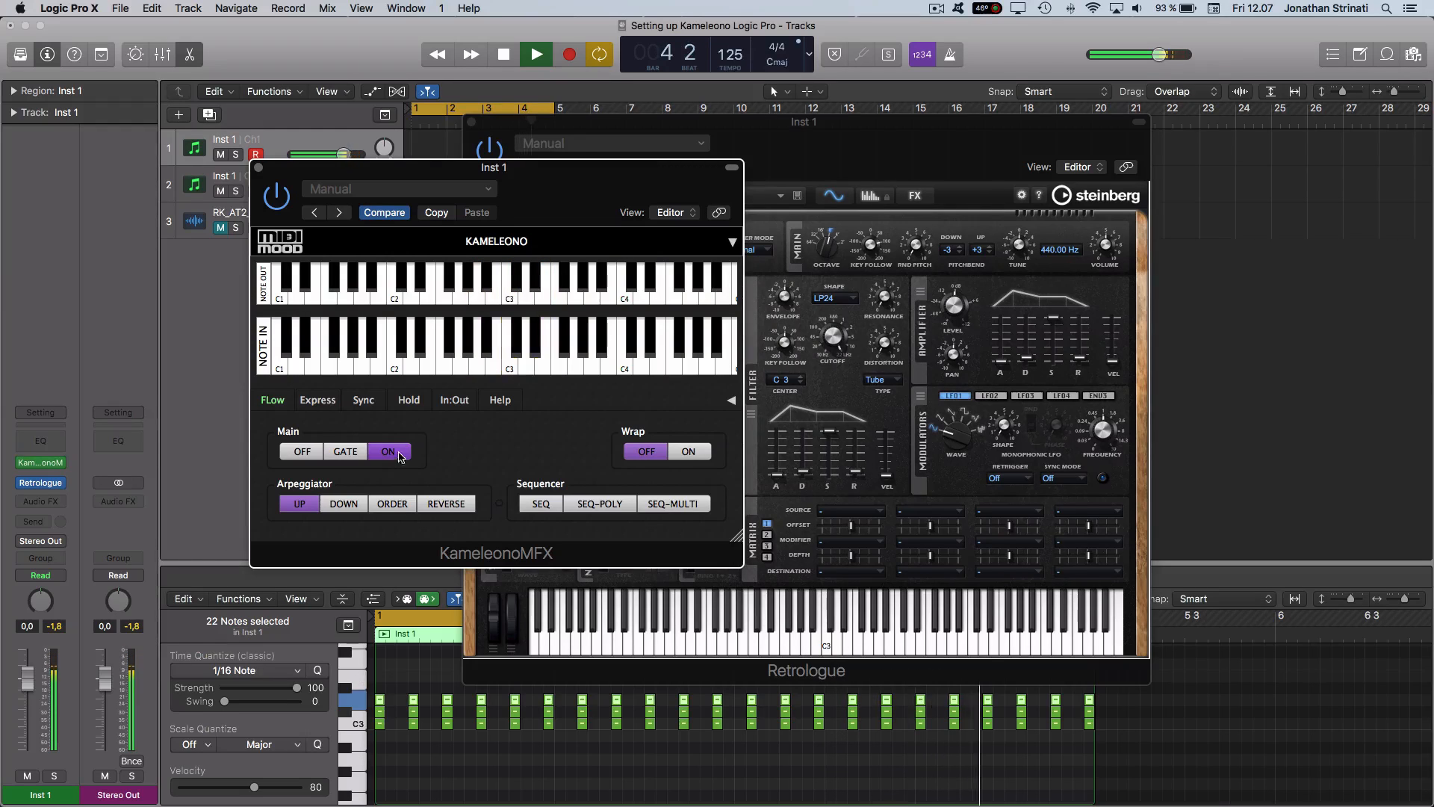
key(space)
Load the "A synth stabs" preset in Retrologue and start playback to hear it.
click(728, 238)
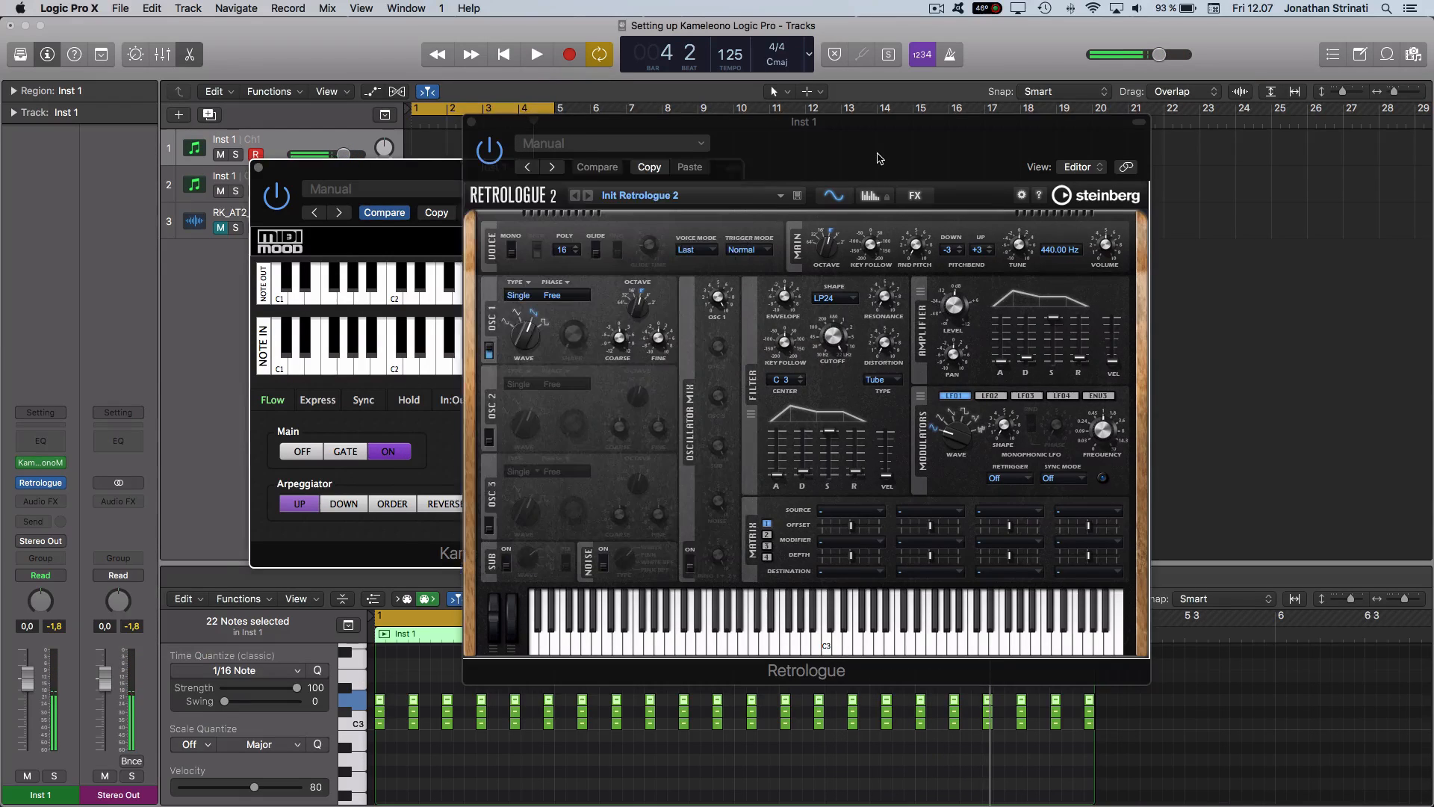
click(631, 200)
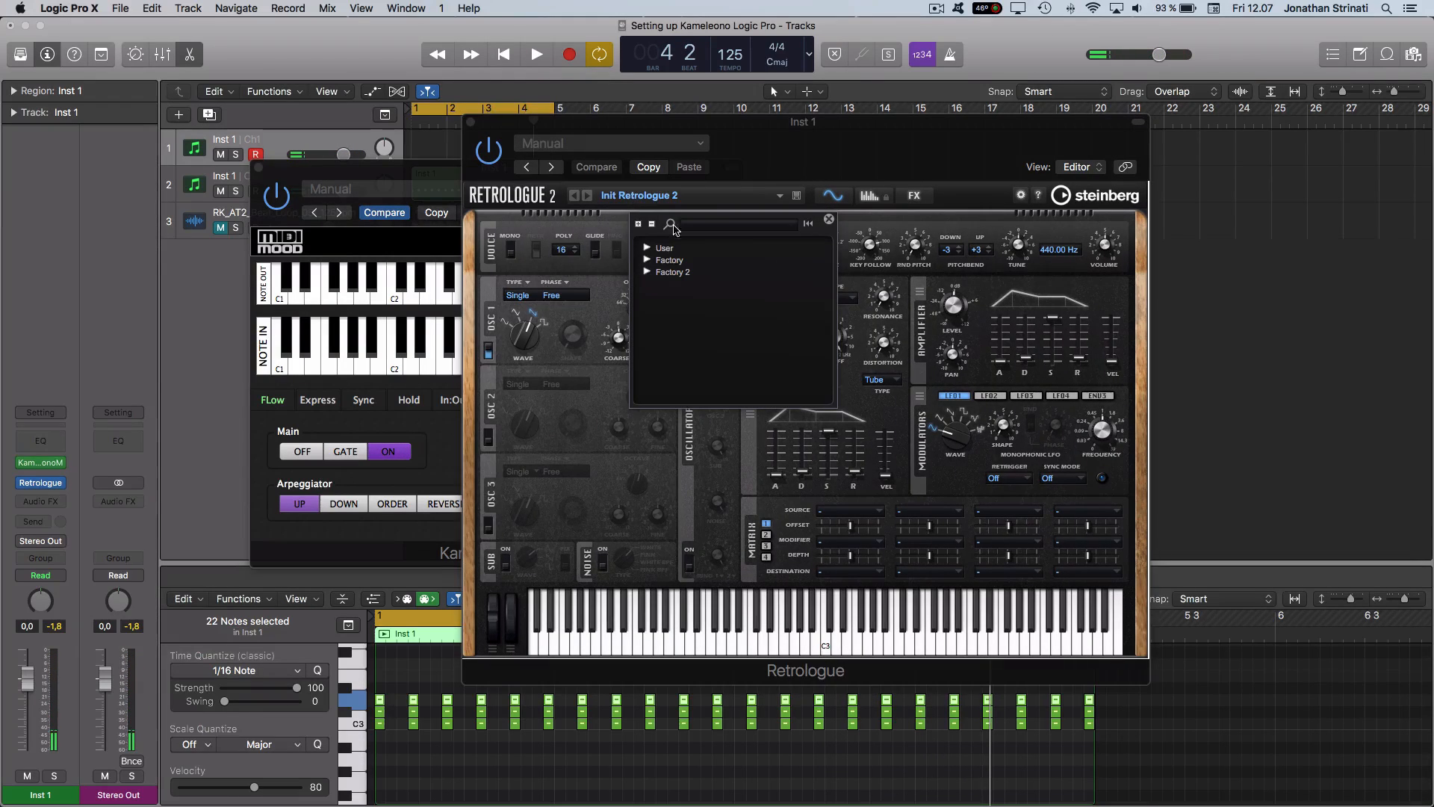
click(648, 254)
click(723, 262)
click(820, 147)
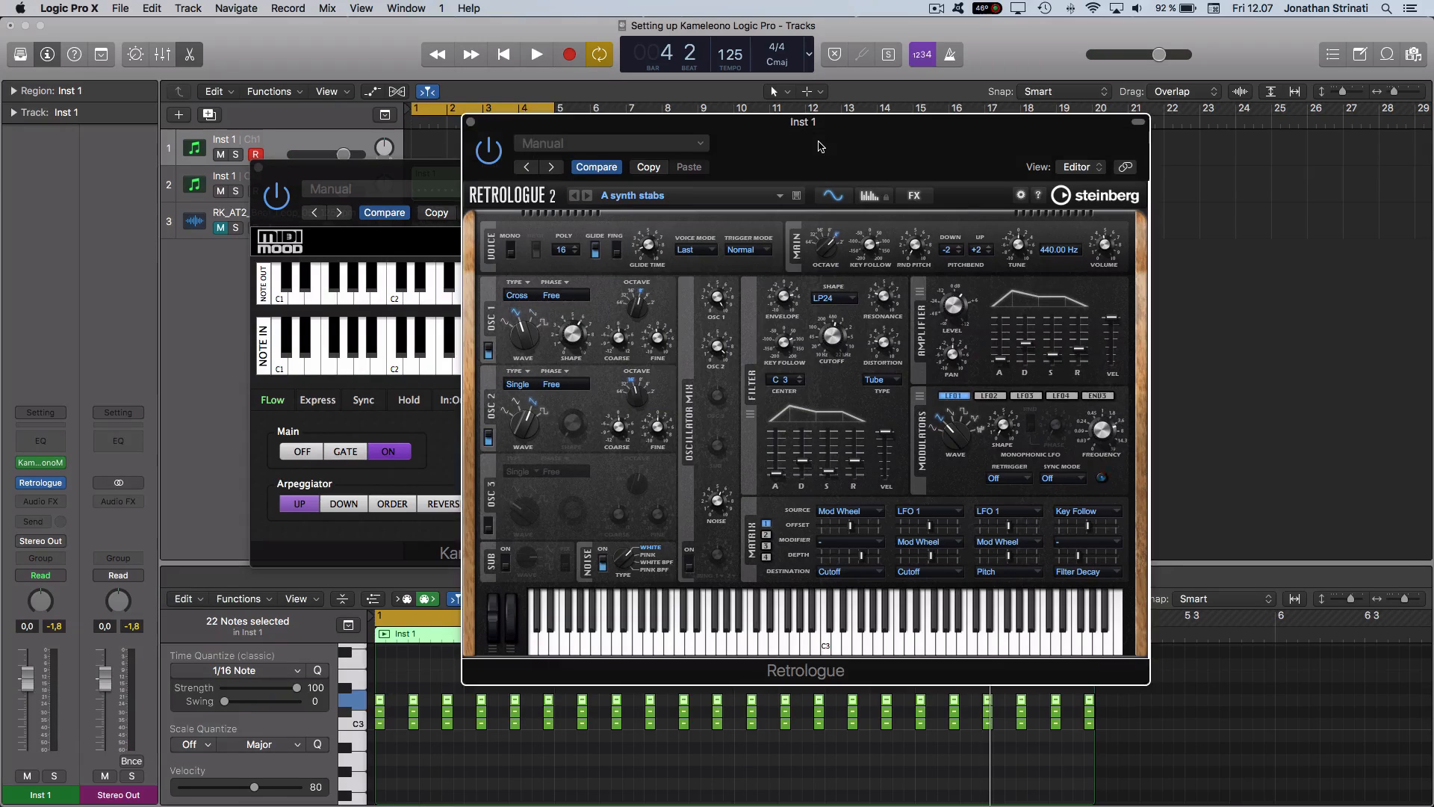
key(space)
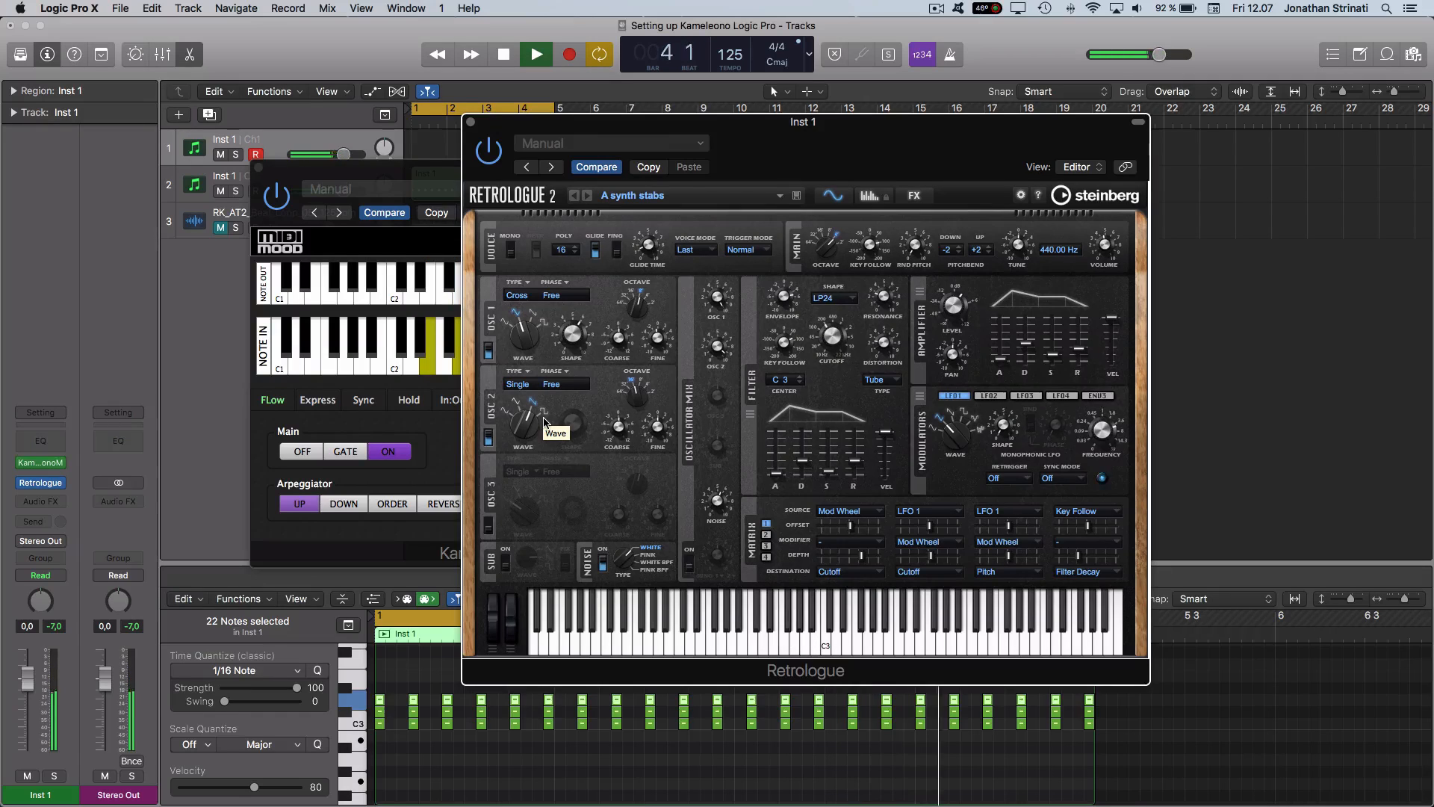
Hide the plug-in windows, stop playback and move the sustained-chord Inst 1 region from bar 15 to bar 1 of the Ch1 track.
key(v)
key(space)
drag(1003, 220, 481, 152)
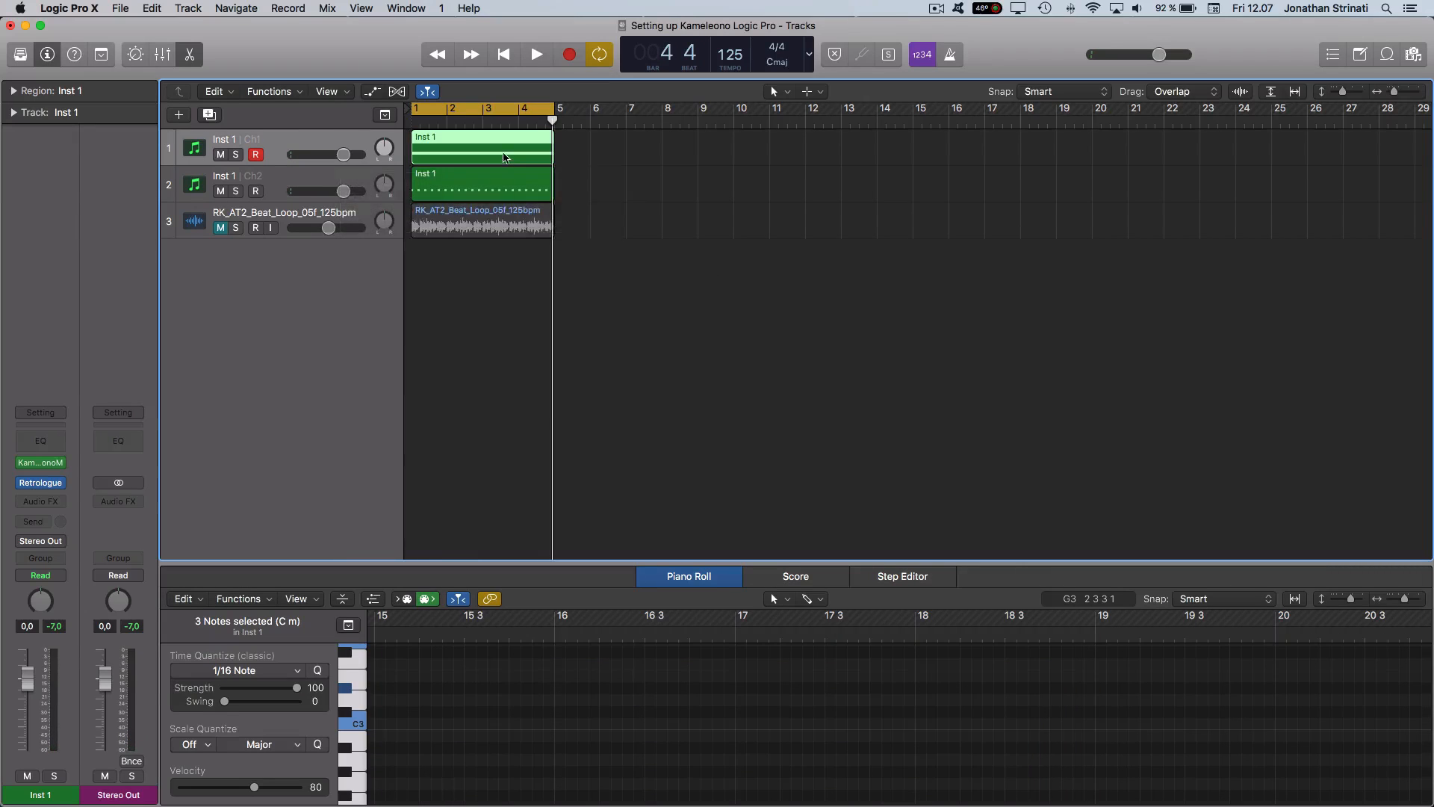
Open the Ch2 region's notes, play the loop, unmute the beat loop track and briefly show the plug-in windows.
click(463, 180)
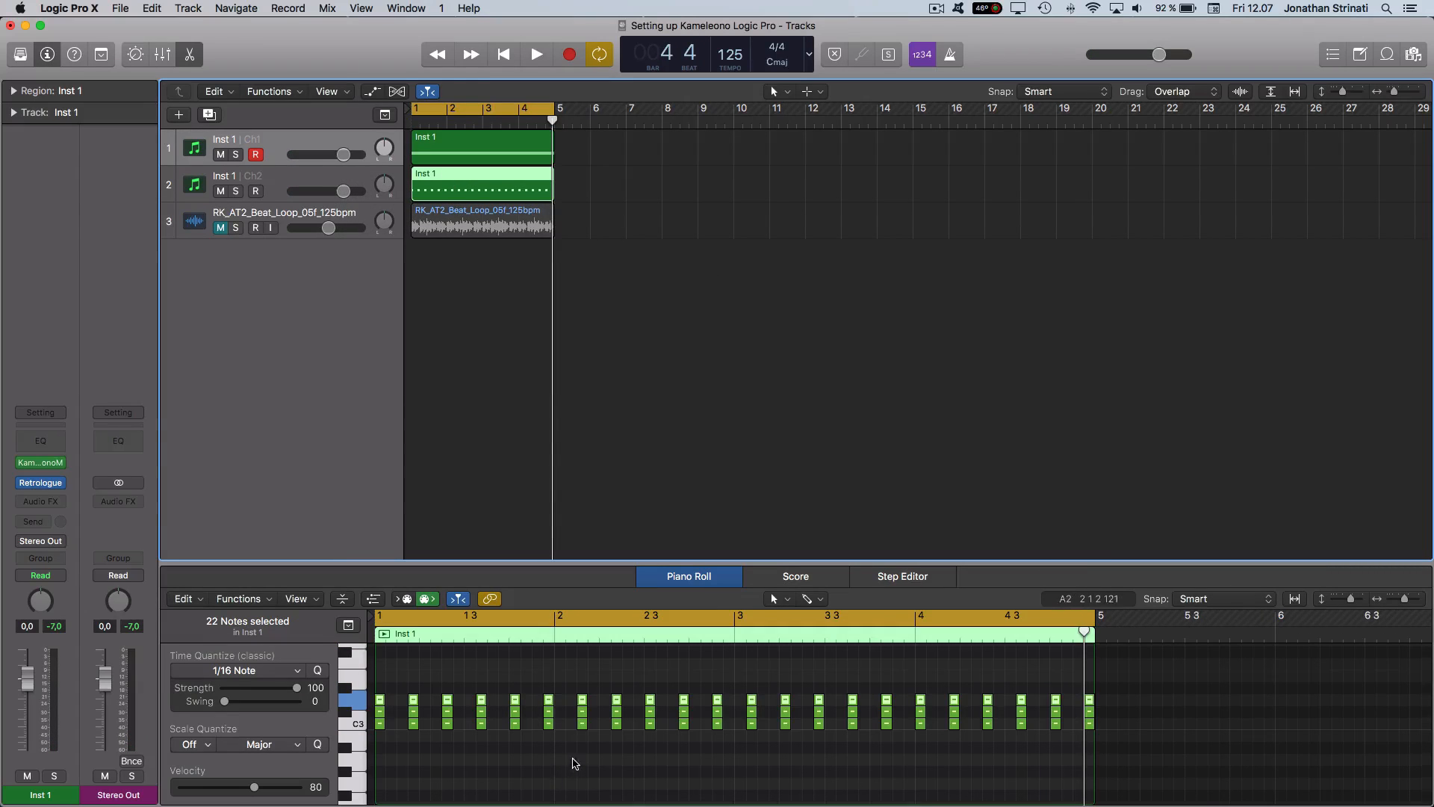
key(space)
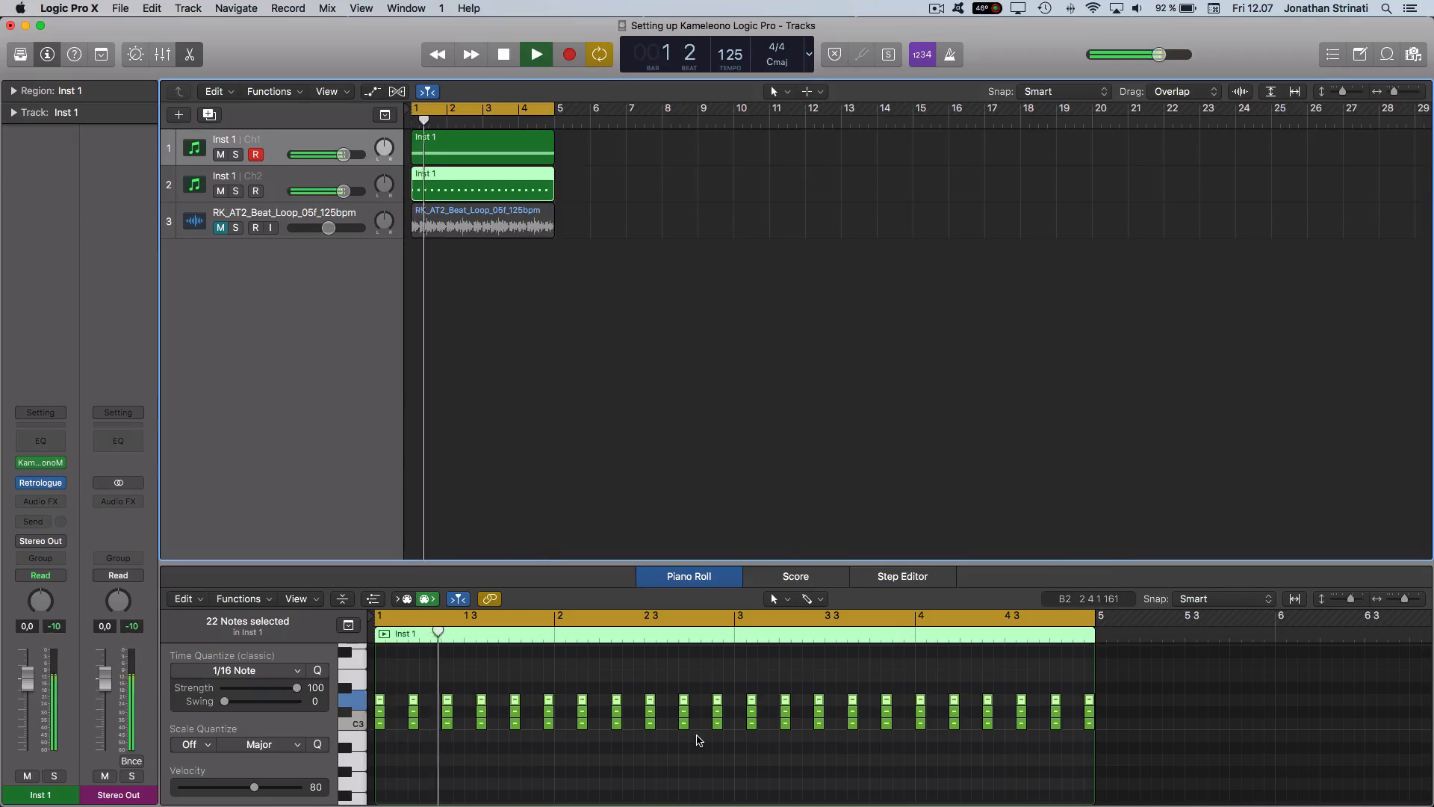
click(220, 229)
key(v)
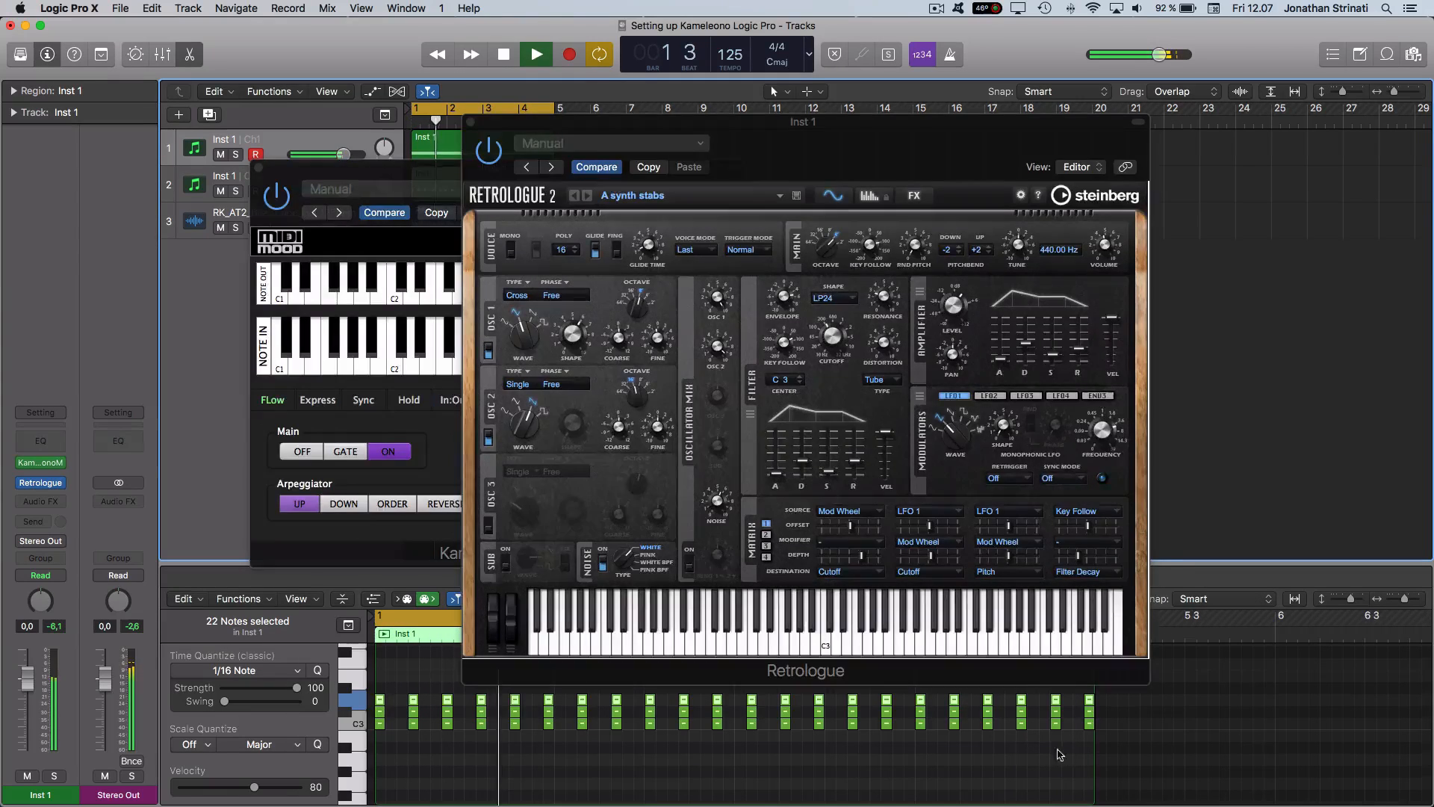
key(v)
Add extra copies of the stacked C3–D3 notes around bar 3 of the Ch2 region to vary the rhythm.
scroll(1018, 742, up, 5)
drag(855, 760, 850, 699)
drag(791, 754, 700, 702)
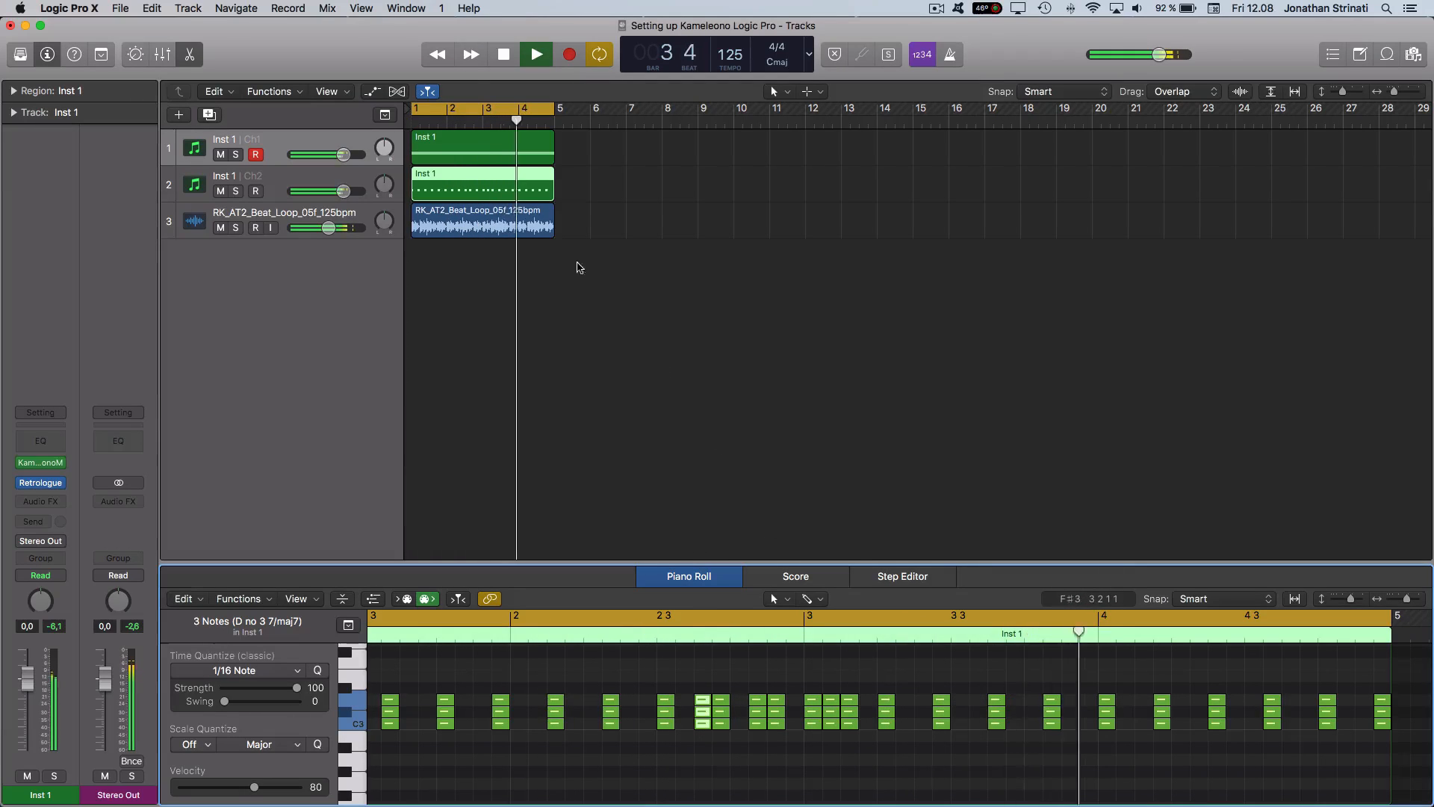
Open the Ch1 region's sustained chord notes for viewing and show the plug-in windows.
click(509, 157)
scroll(717, 747, up, 2)
scroll(711, 739, up, 2)
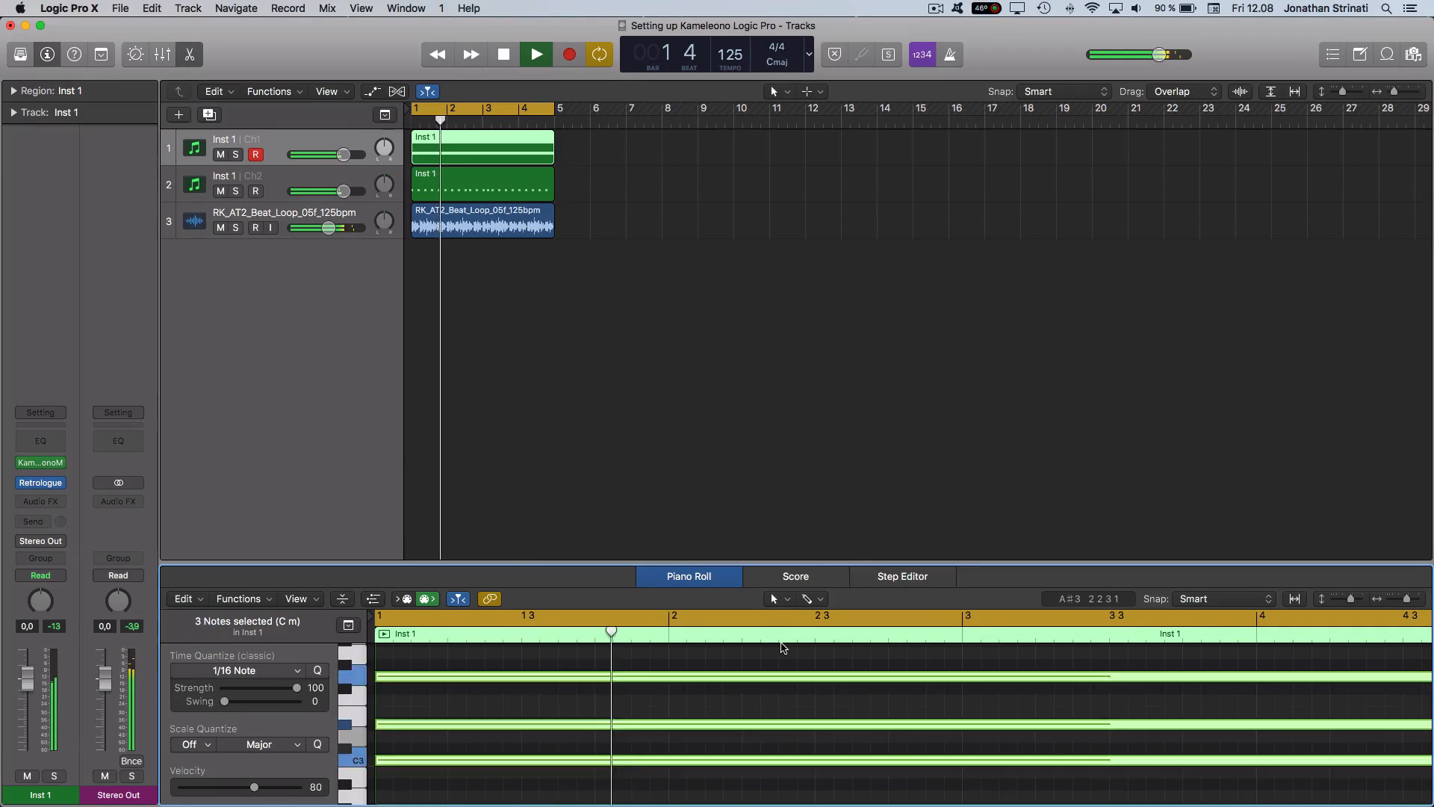
key(v)
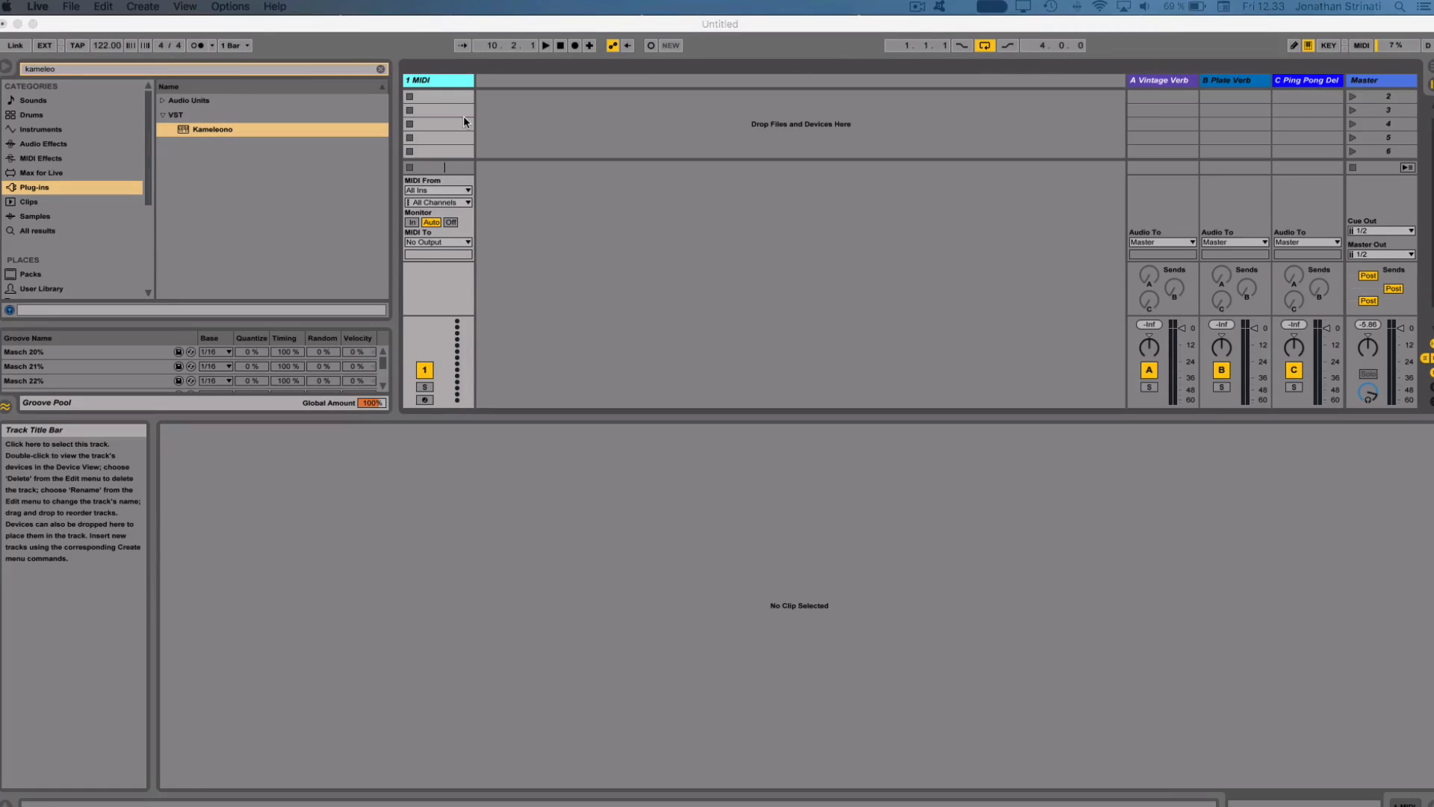
Switch to Ableton Live, add a second MIDI track, and name the two tracks Pattern and Notes In.
click(443, 82)
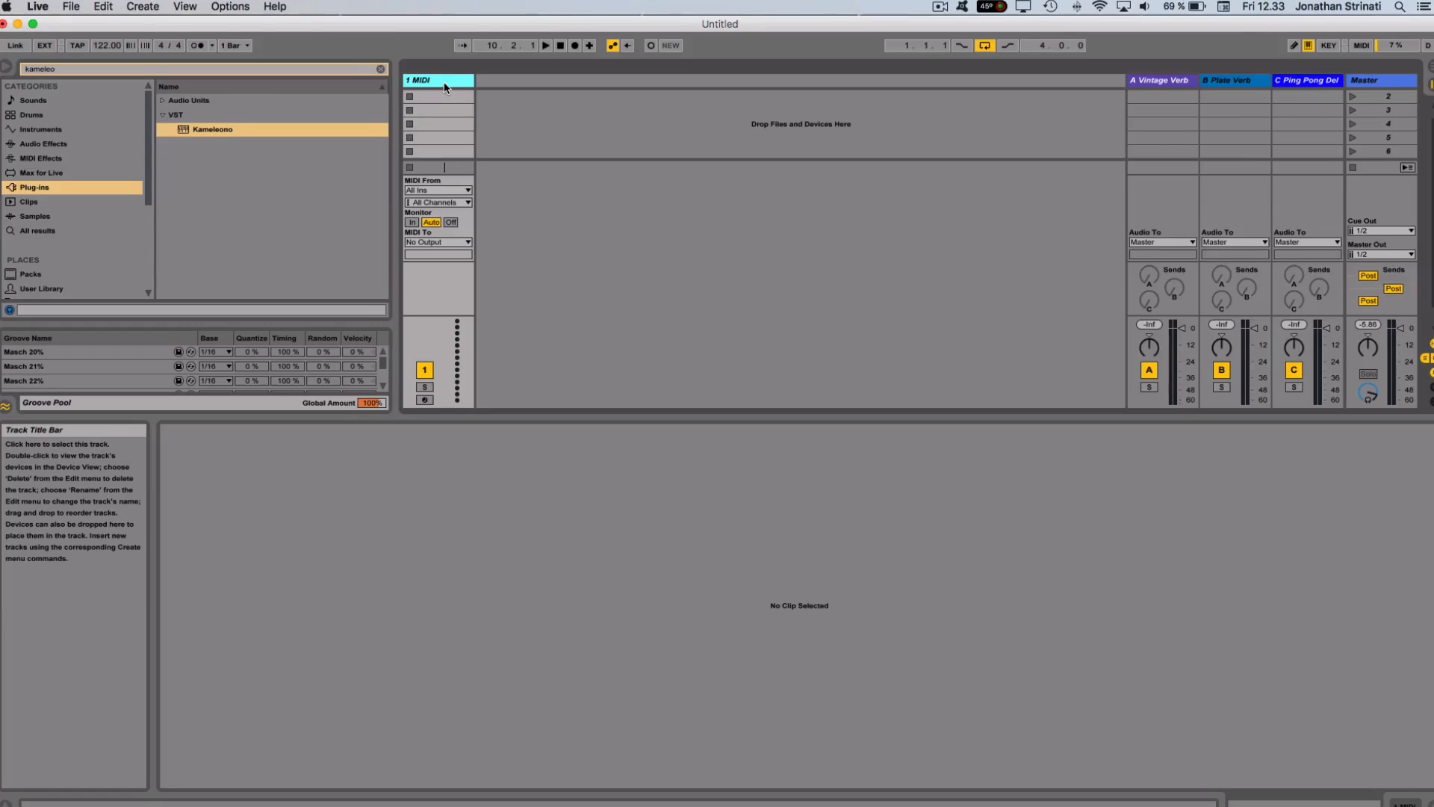
key(super+shift+t)
key(super+r)
text(P)
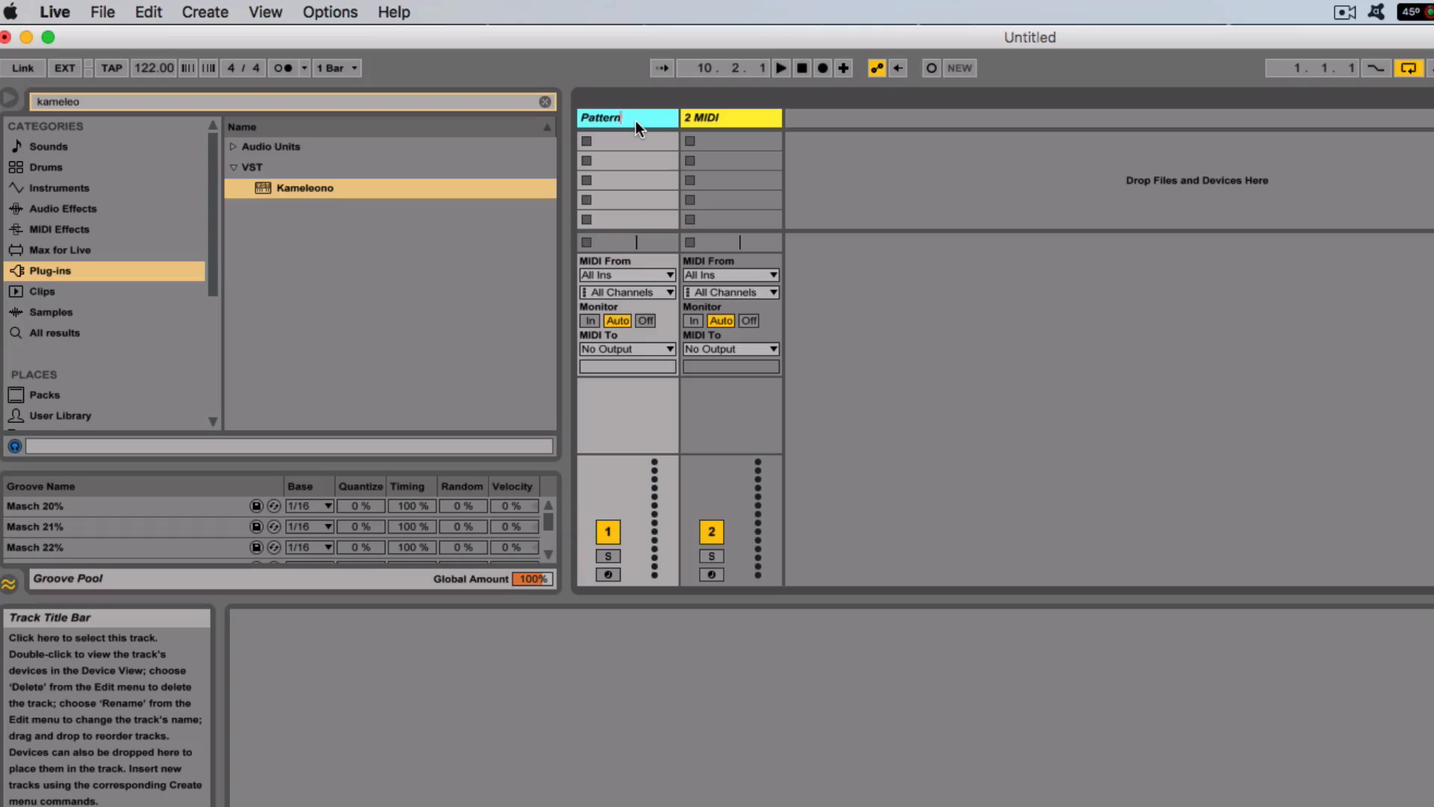
click(698, 118)
key(super+r)
text(N)
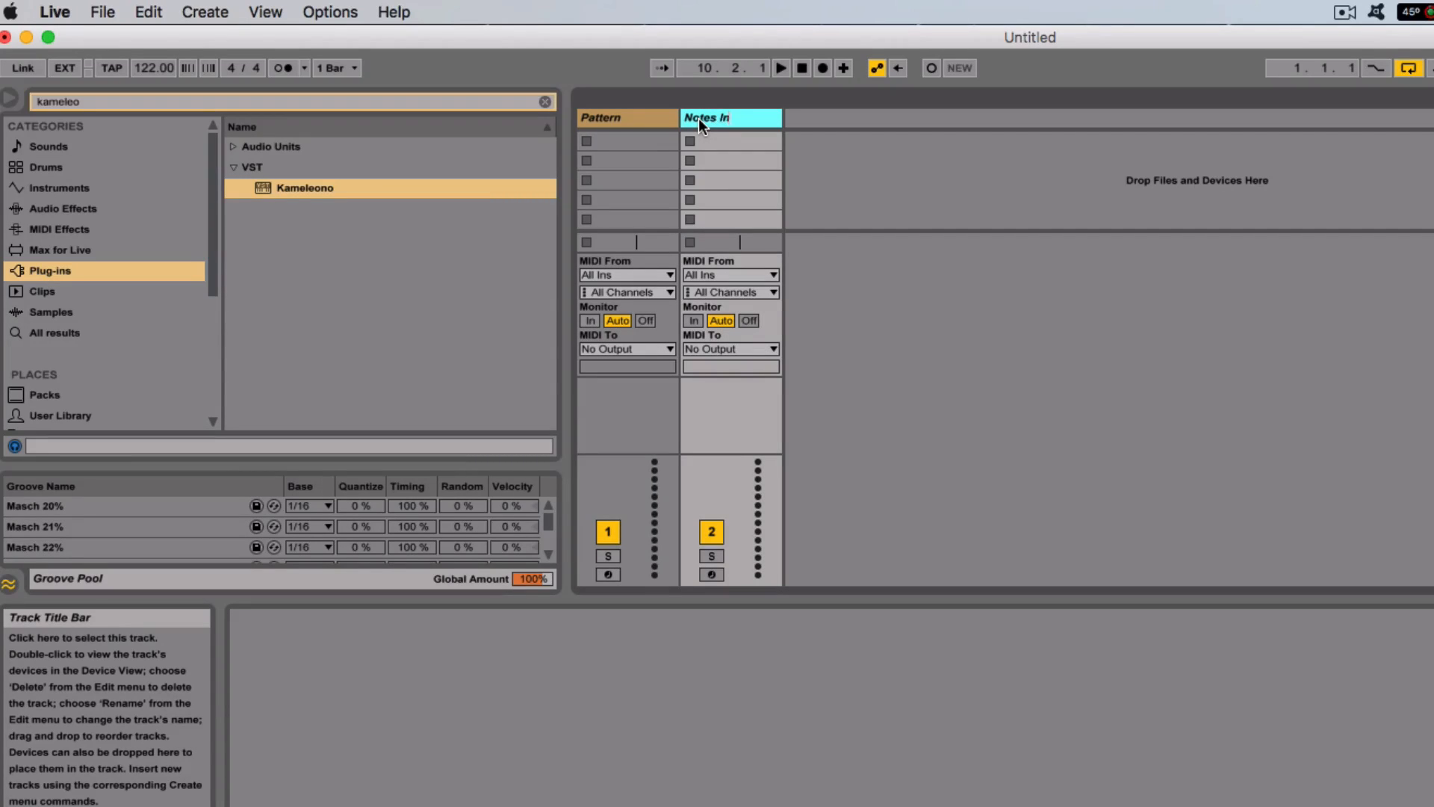
Load the Kameleono VST onto the Notes In track and set its Main mode to ON.
drag(307, 191, 301, 276)
drag(786, 123, 732, 120)
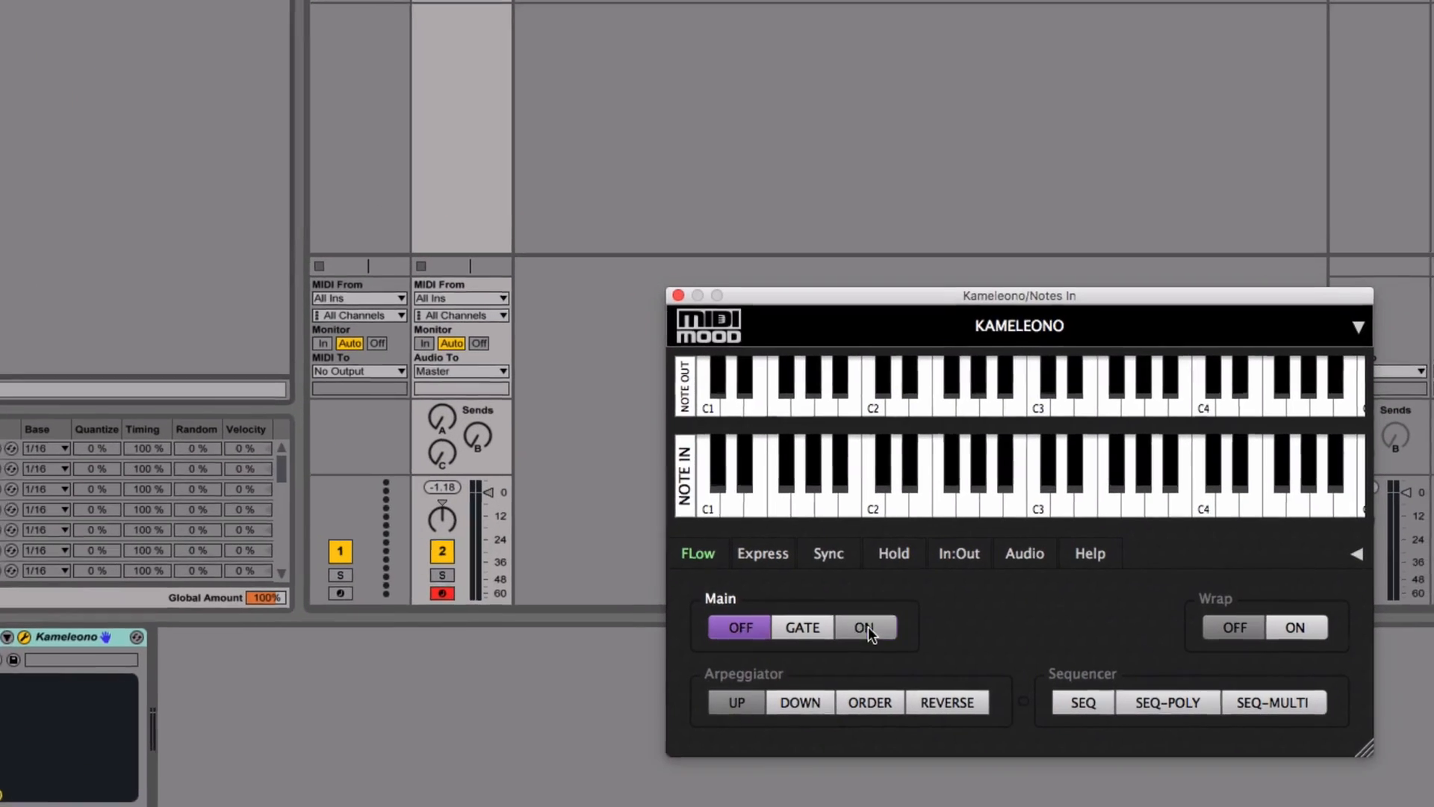
click(797, 643)
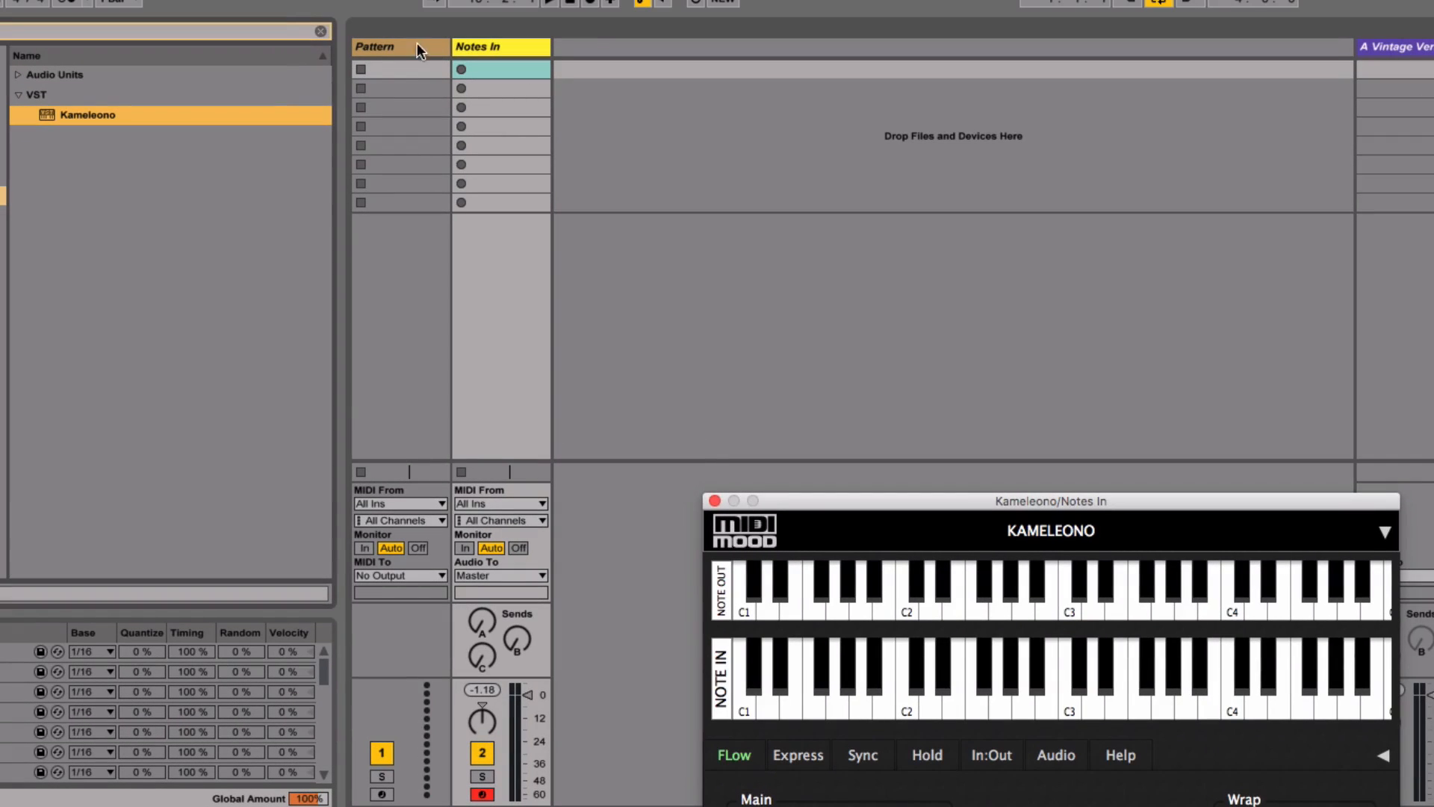
Route the Pattern track's MIDI output to Notes In, 2-Kameleono, then view Kameleono's In:Out settings and close its window.
click(382, 574)
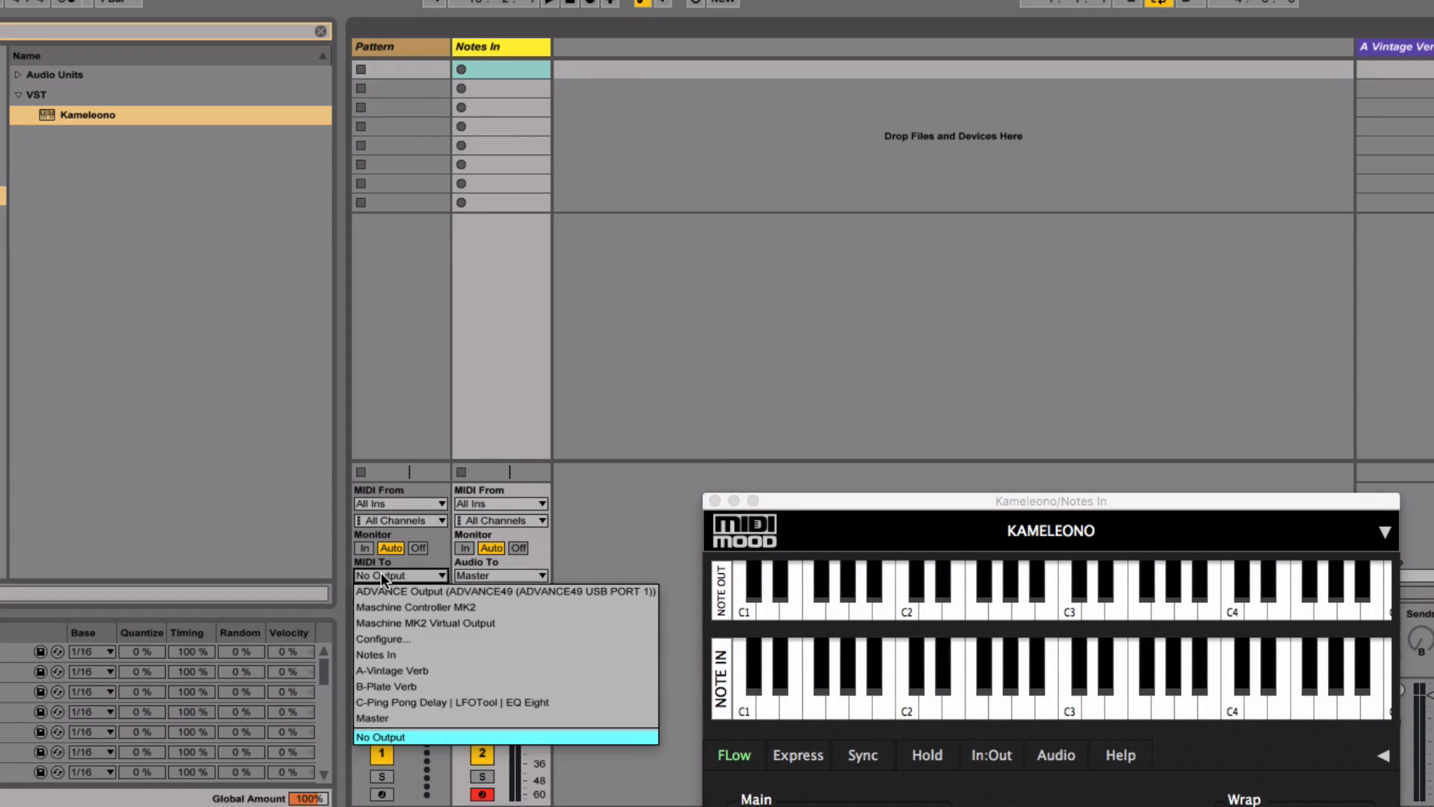
click(392, 654)
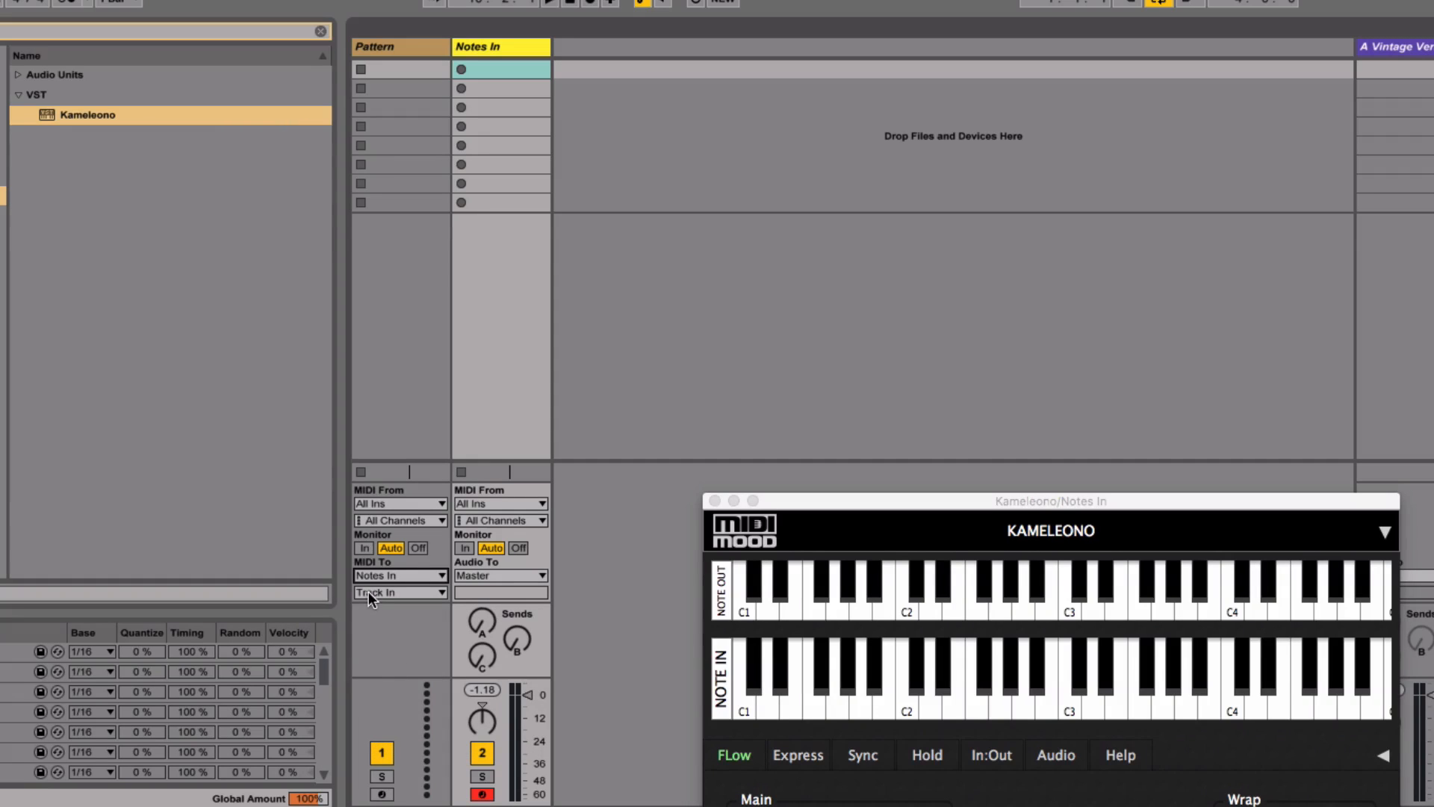
click(369, 593)
click(374, 647)
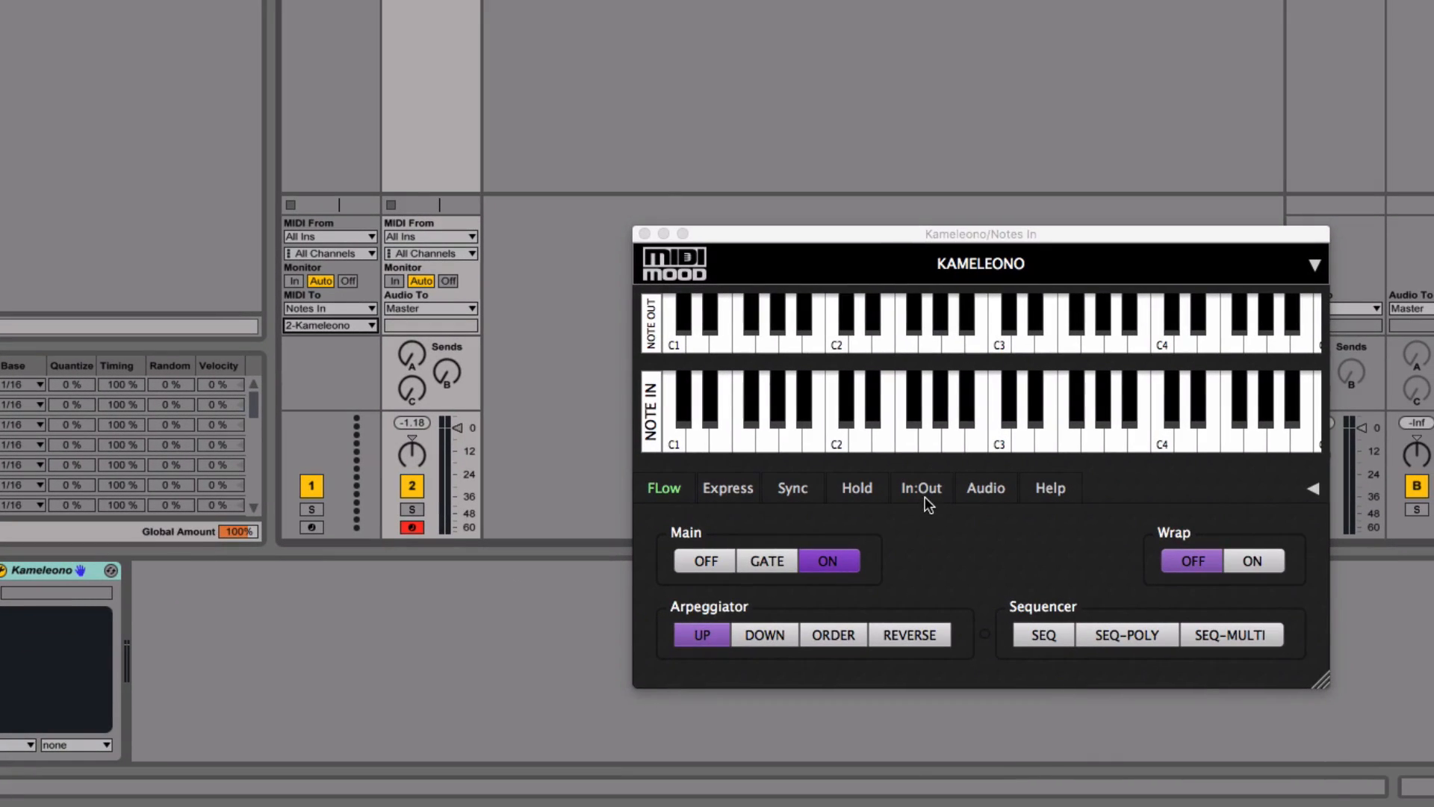
click(937, 549)
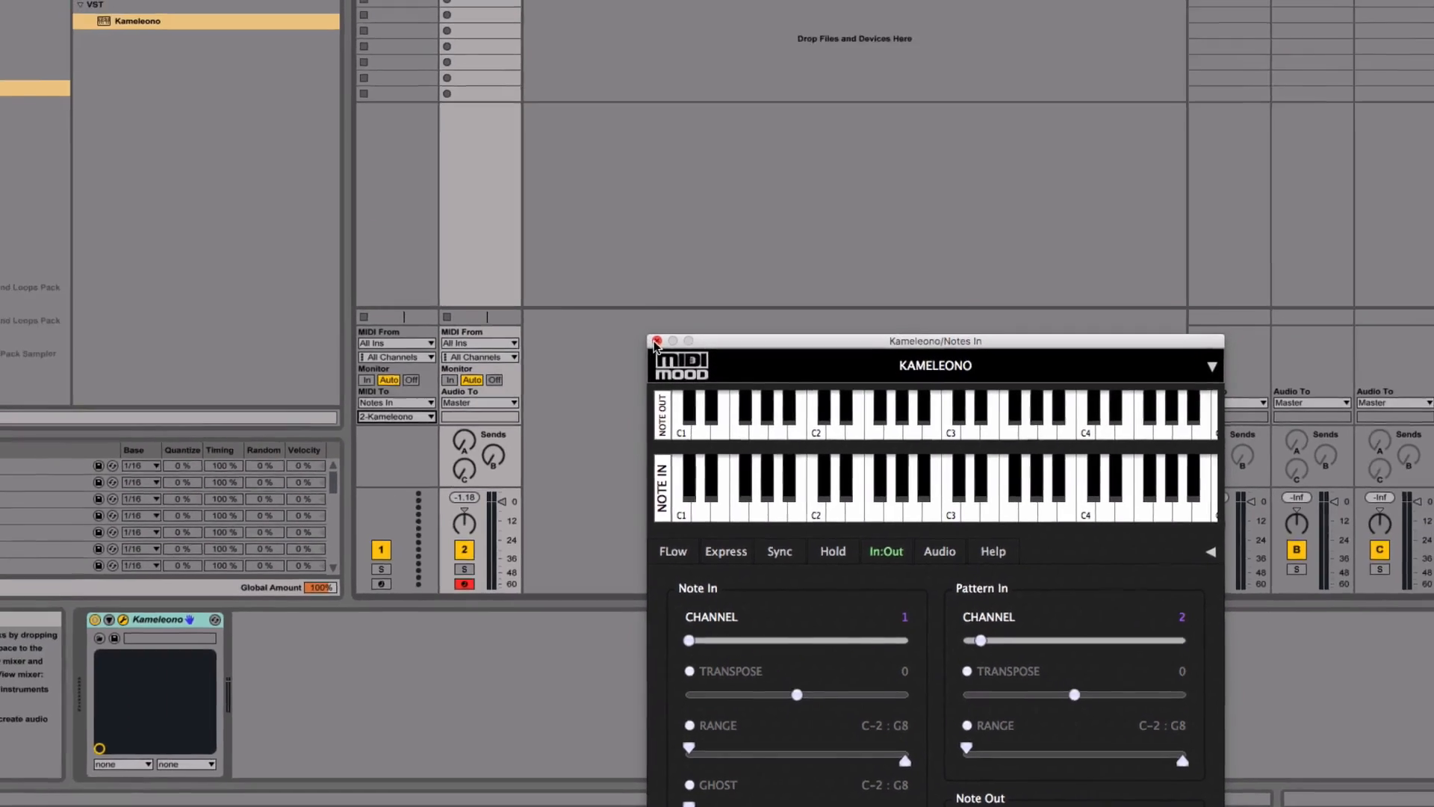
click(645, 234)
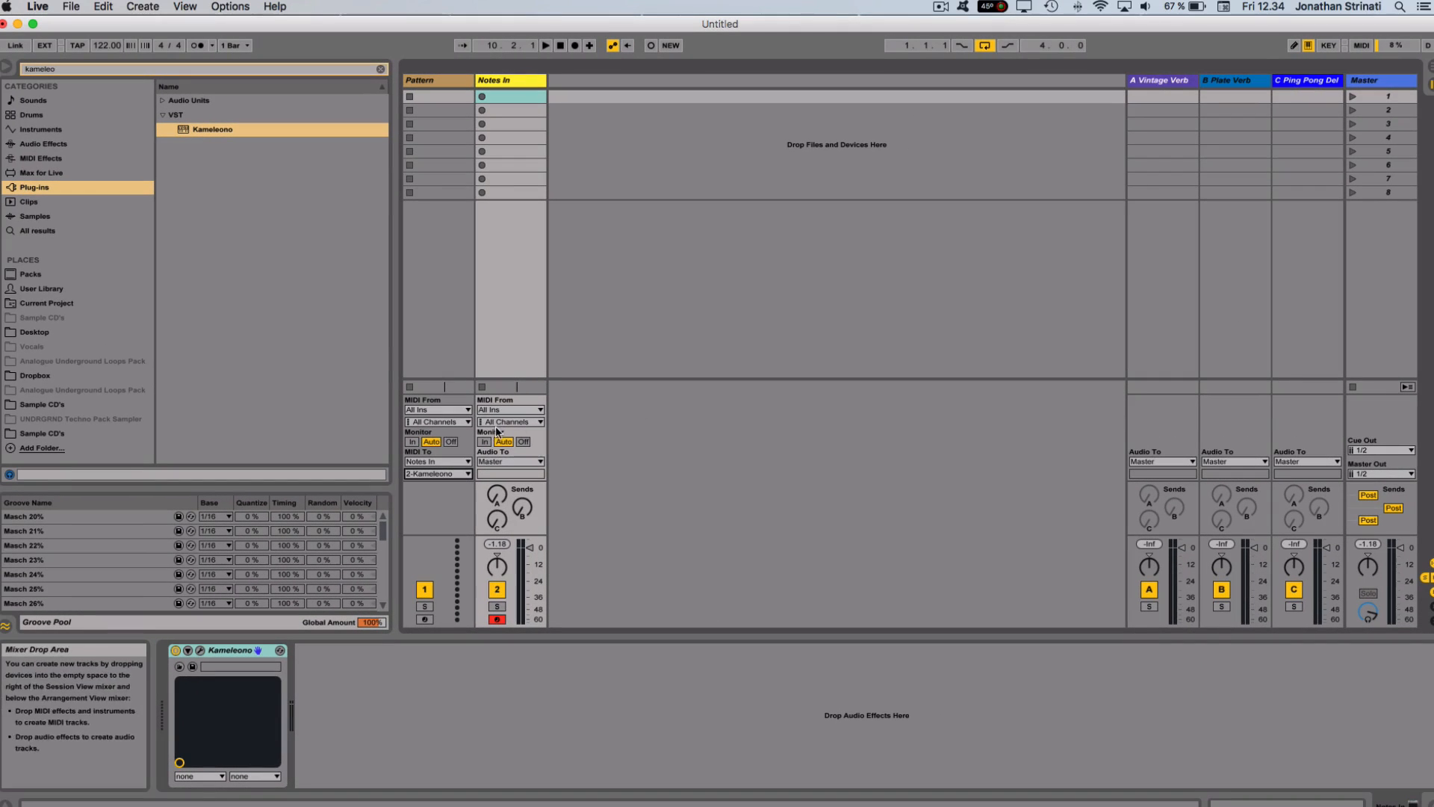
Create a clip in the Pattern track's first slot with sixteenth-length C3 notes at 1.1, 1.2, 1.2.4, 1.3.3 and 1.4.2.
double_click(428, 95)
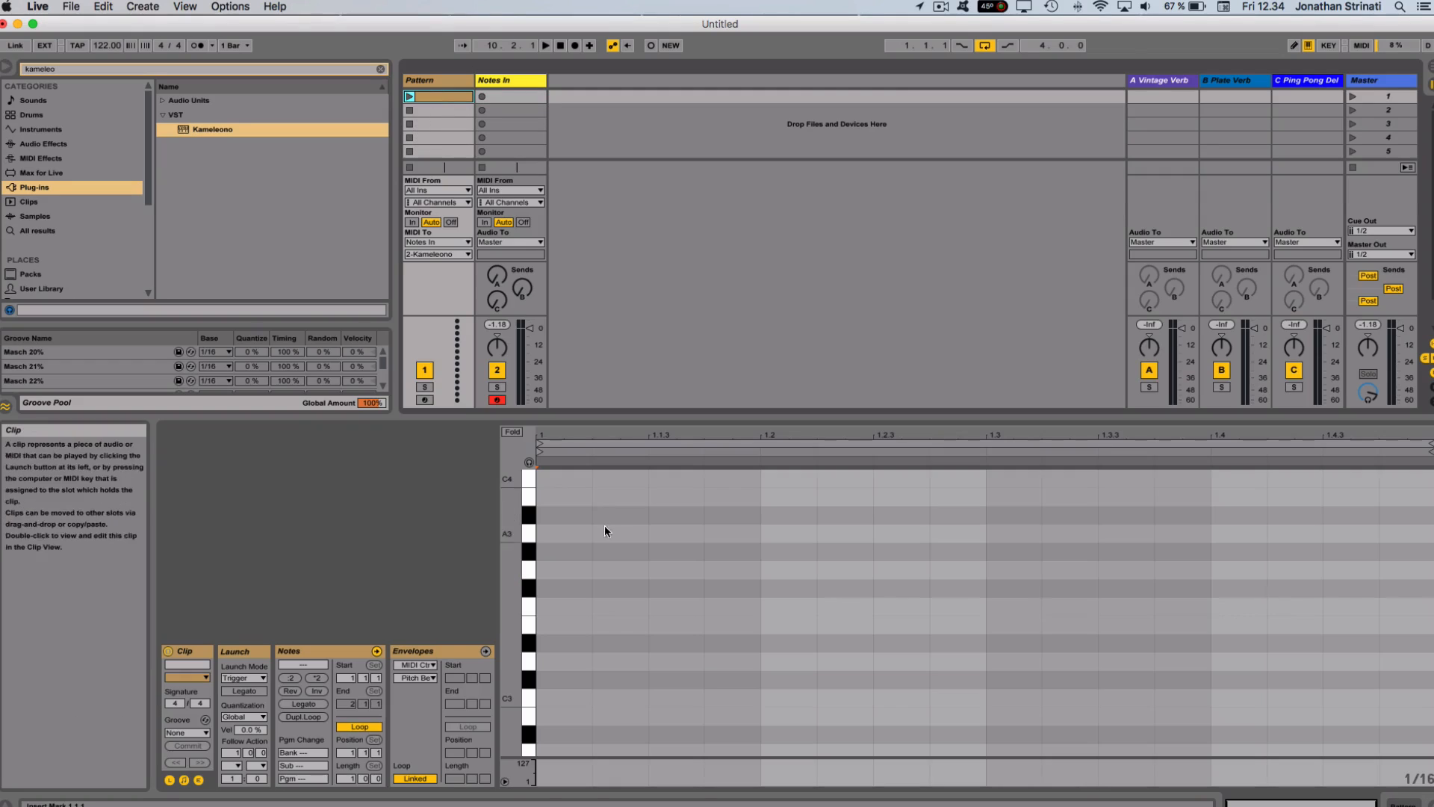
double_click(568, 698)
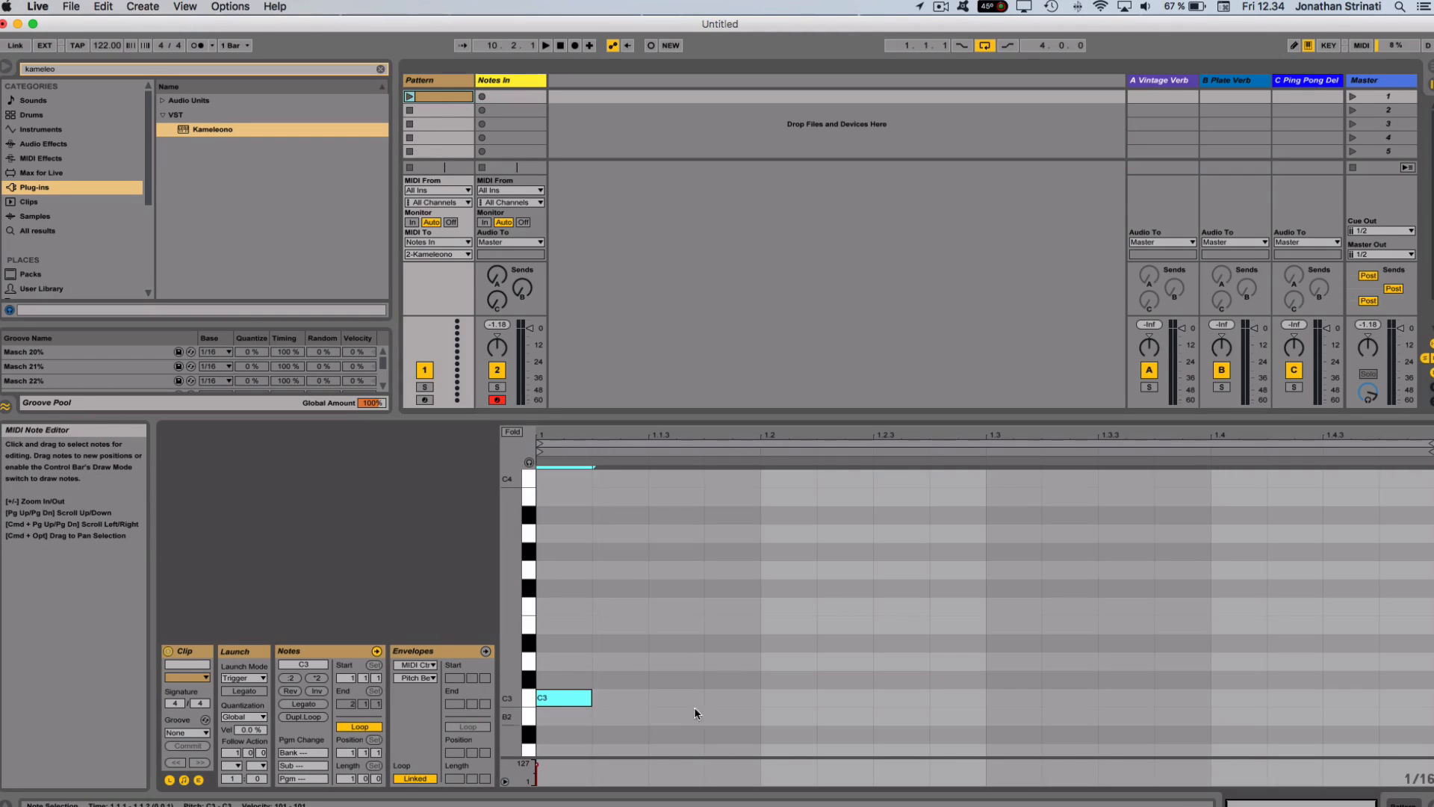
double_click(769, 698)
double_click(942, 697)
double_click(1117, 697)
double_click(1314, 697)
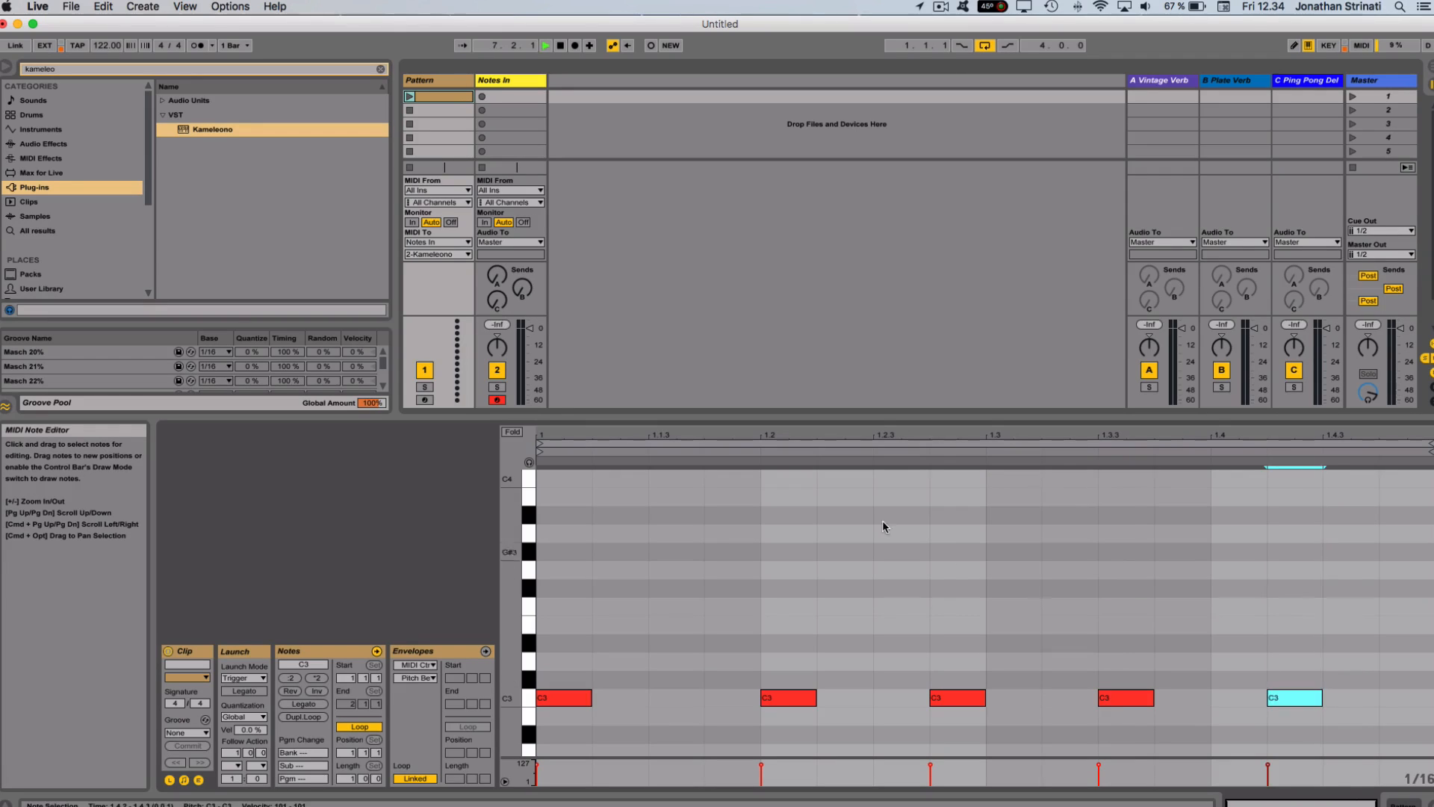
Start playback with the Pattern clip running and open the Kameleono window from the Notes In track.
key(space)
click(408, 98)
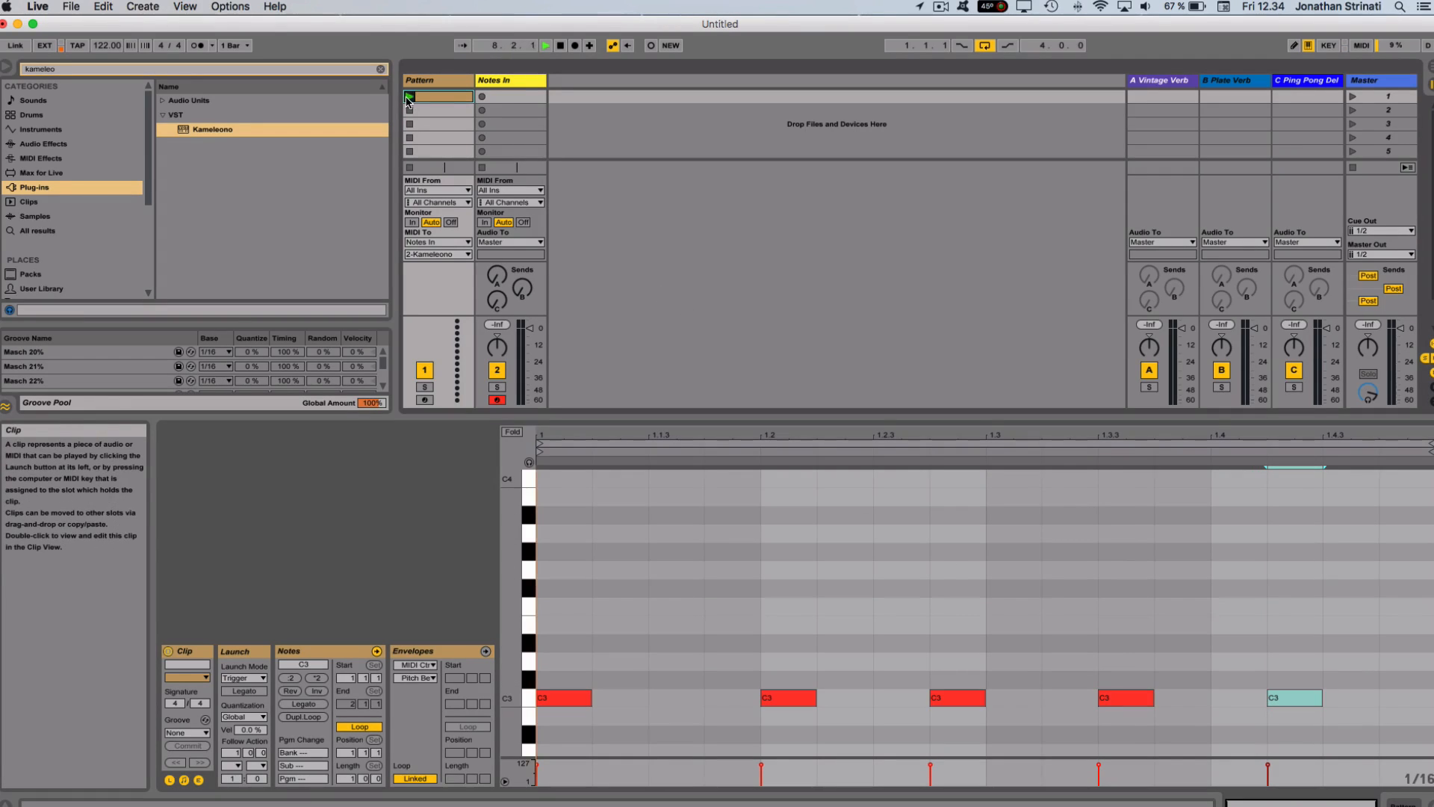
click(487, 80)
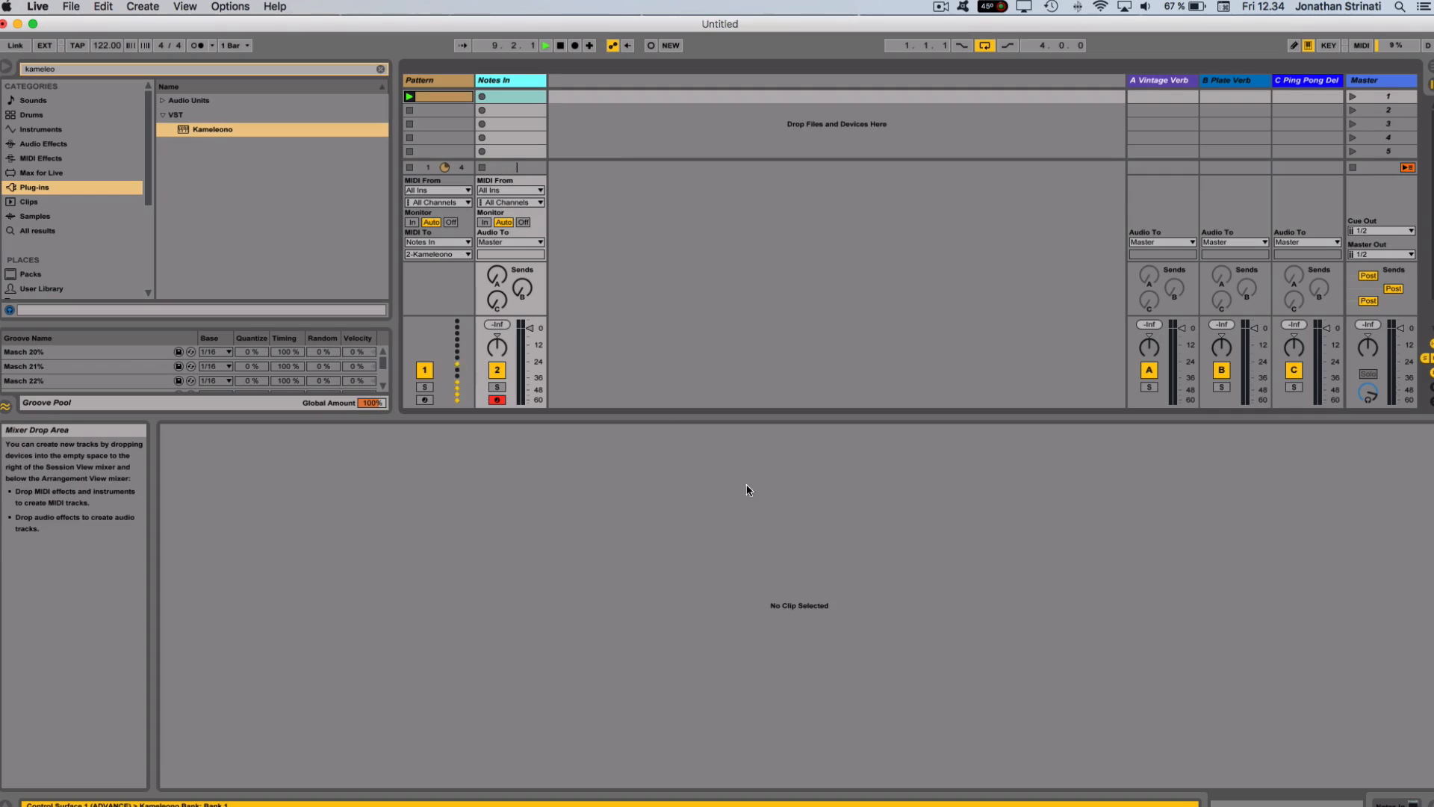
click(1391, 804)
right_click(204, 651)
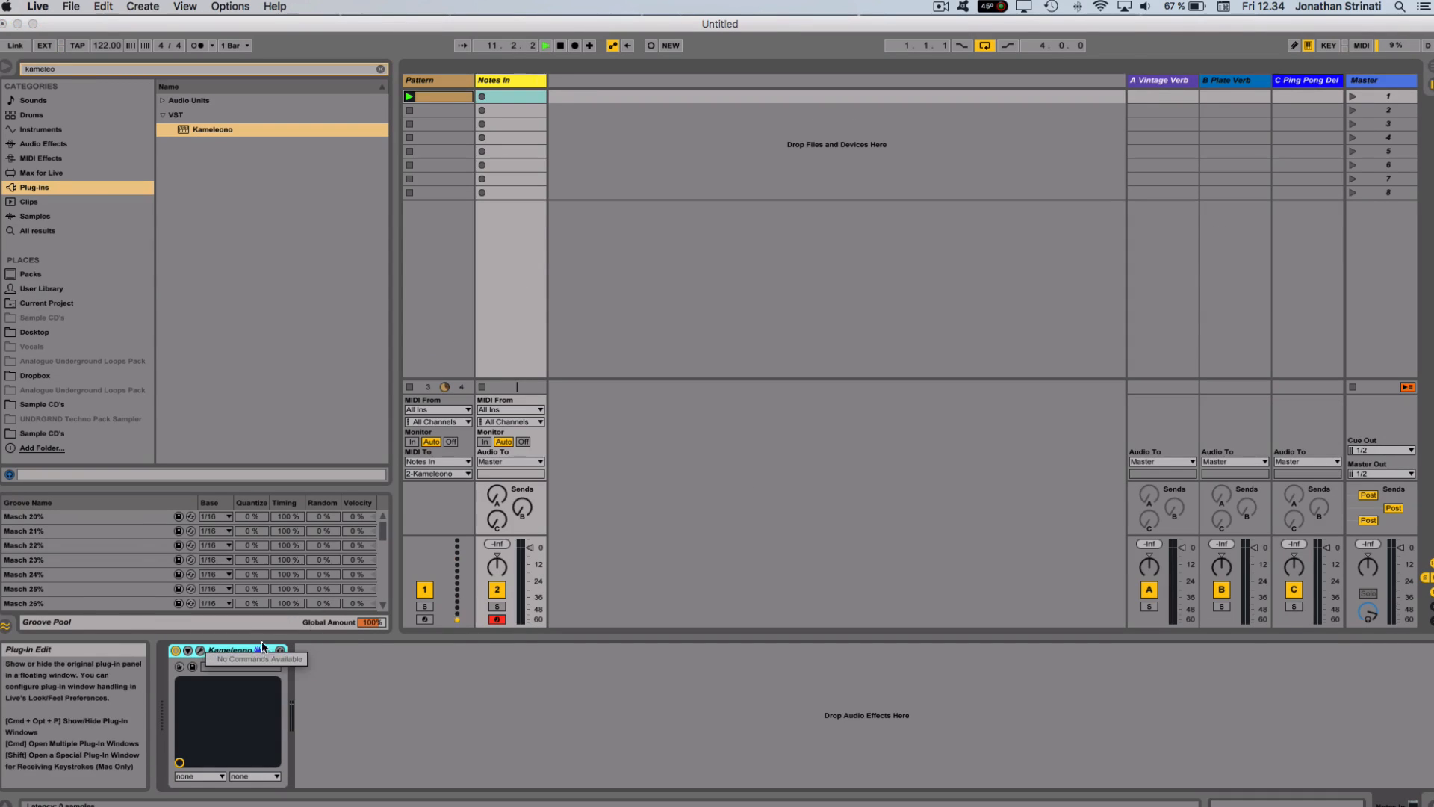
click(199, 652)
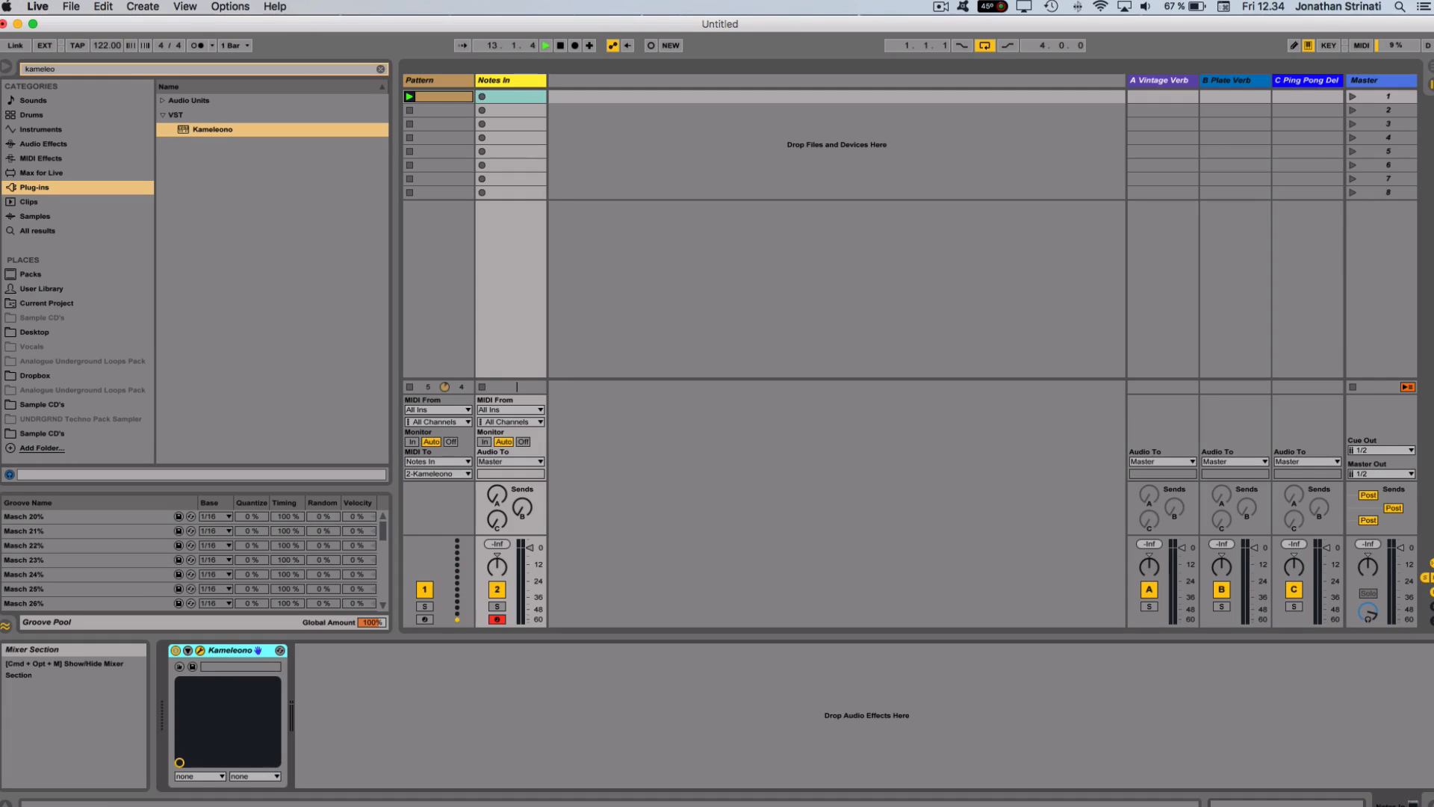
drag(1072, 150, 928, 137)
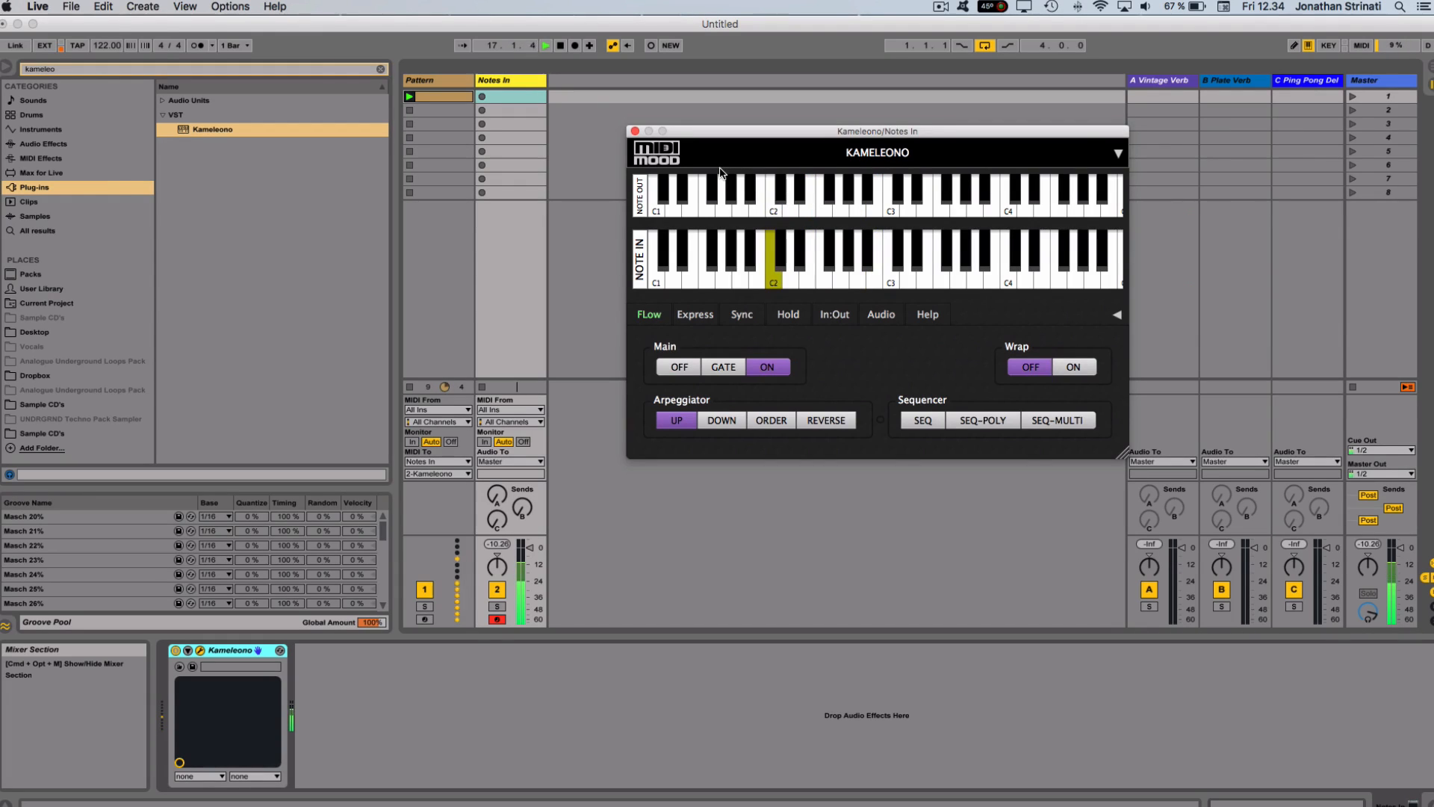
Copy the Pattern clip's five C3 notes up to C#3 and D3 to trigger the full chord, and stop playback.
double_click(451, 98)
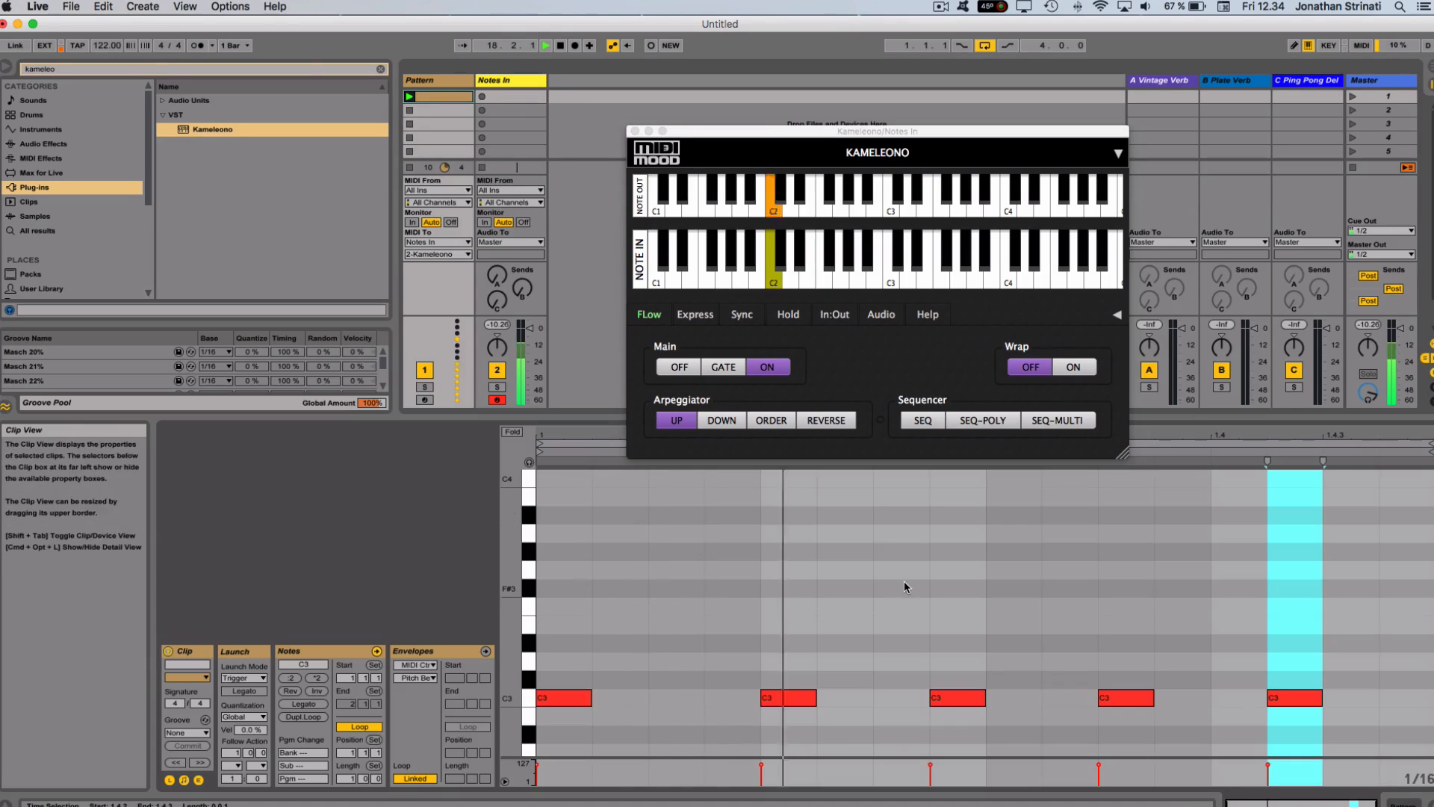
drag(1331, 720, 560, 684)
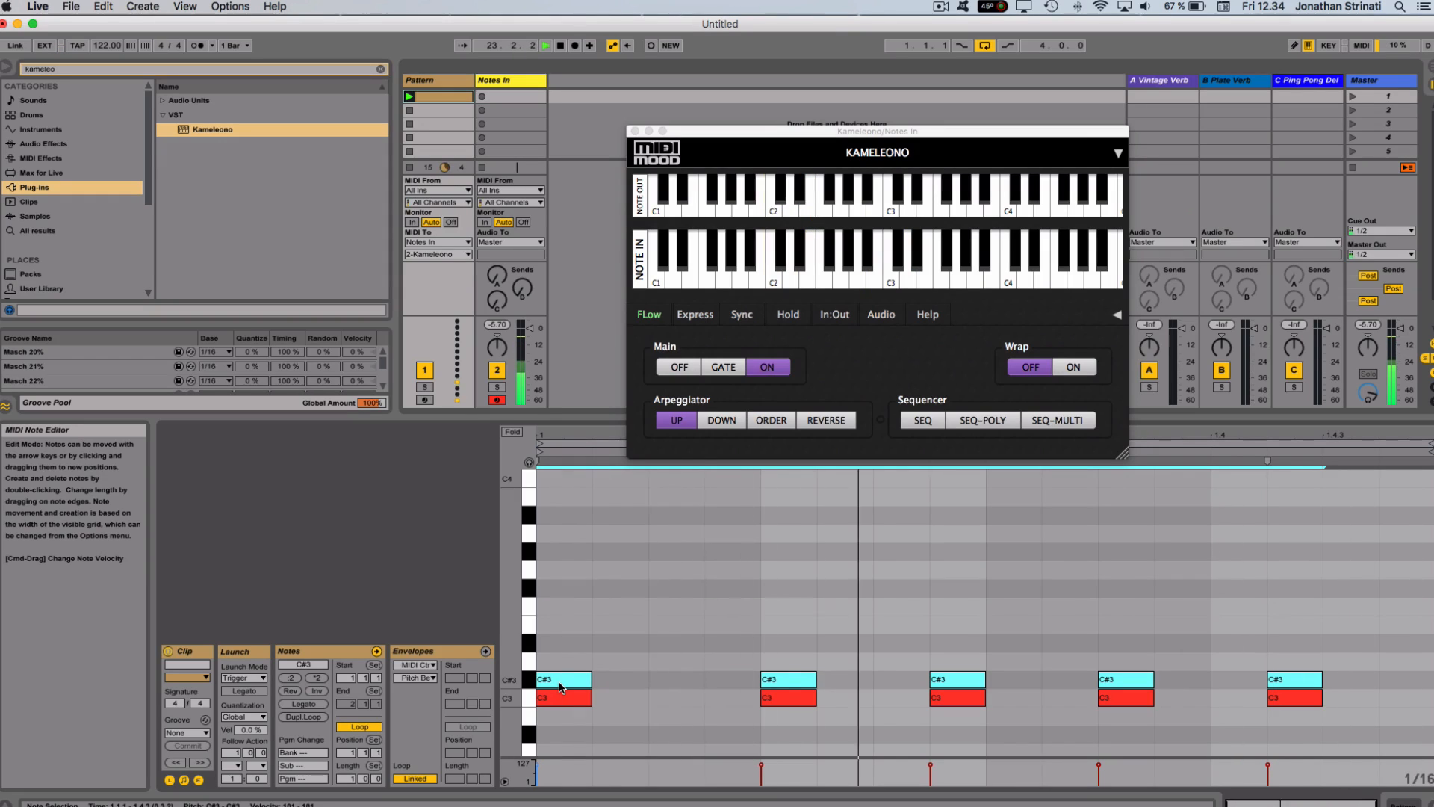
alt+drag(559, 684, 559, 665)
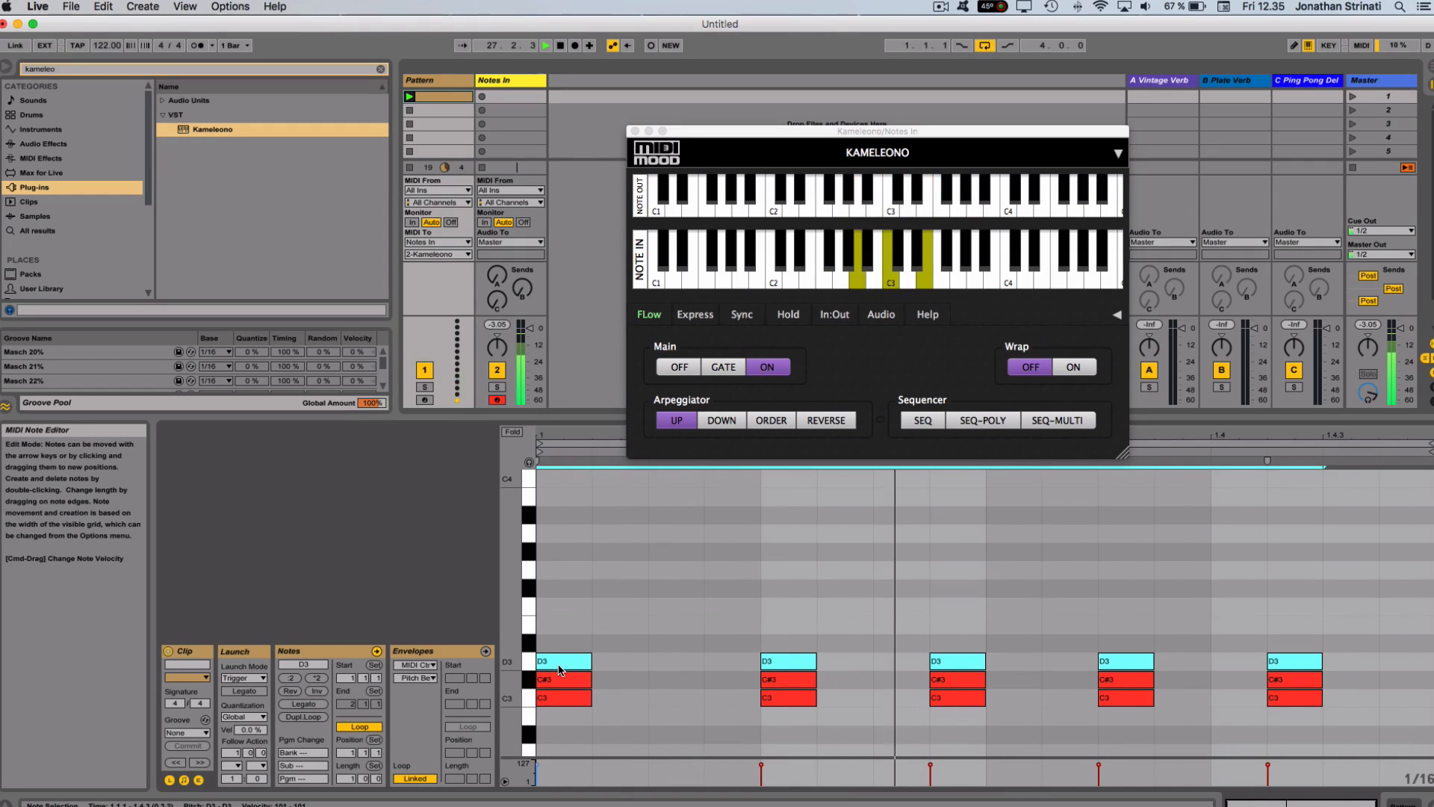
key(space)
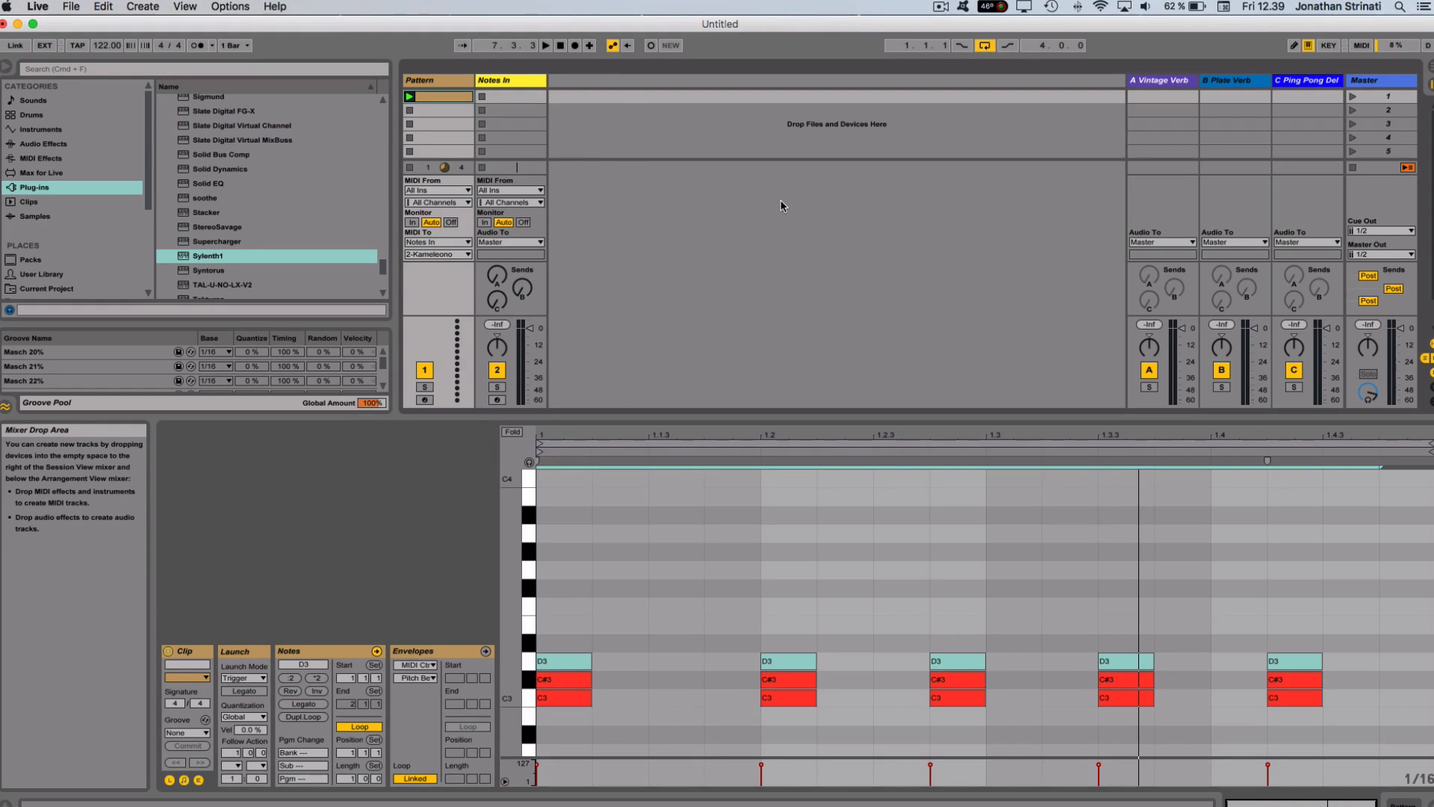
Add a MIDI track to the right of Notes In and load Sylenth1 onto it.
key(super+shift+t)
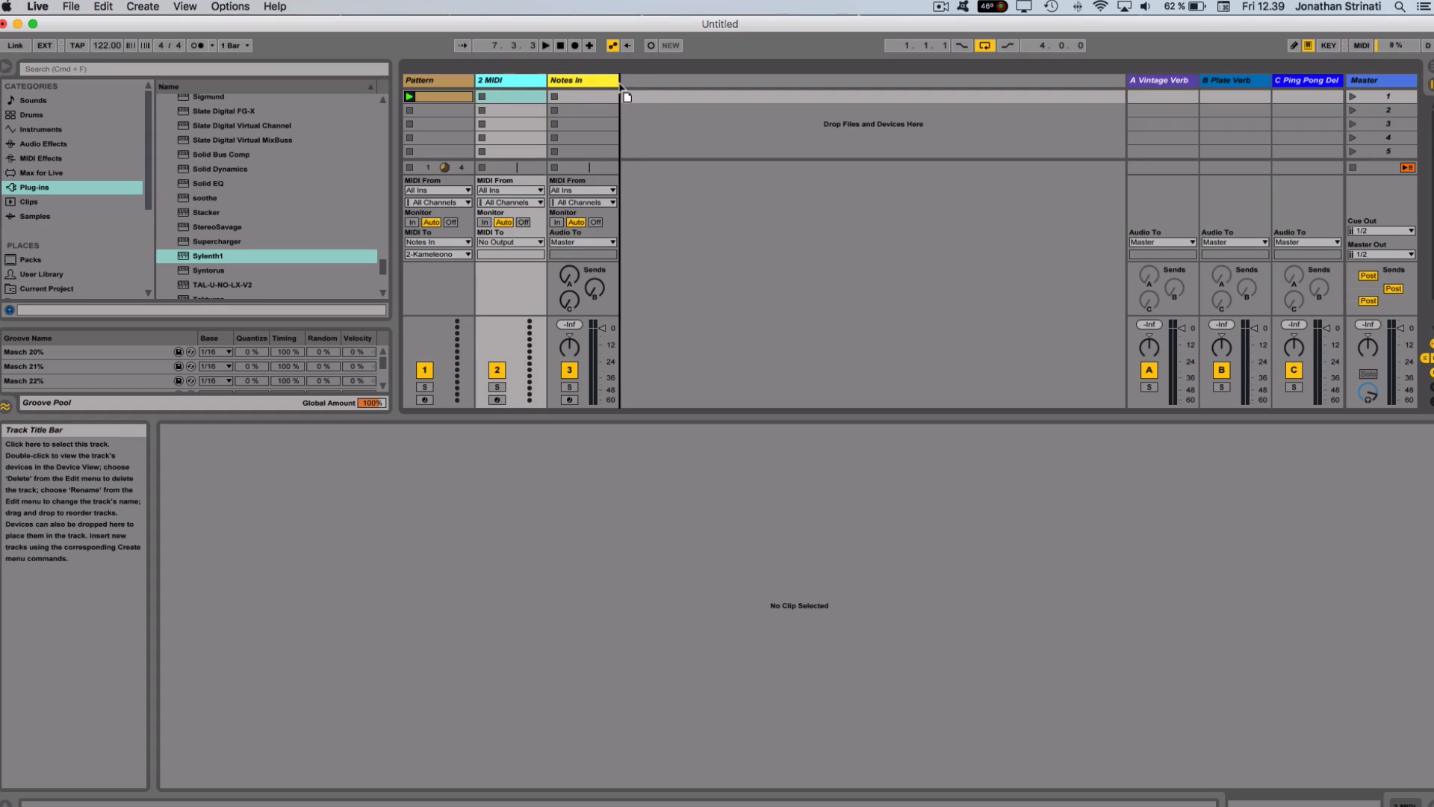
drag(631, 84, 631, 84)
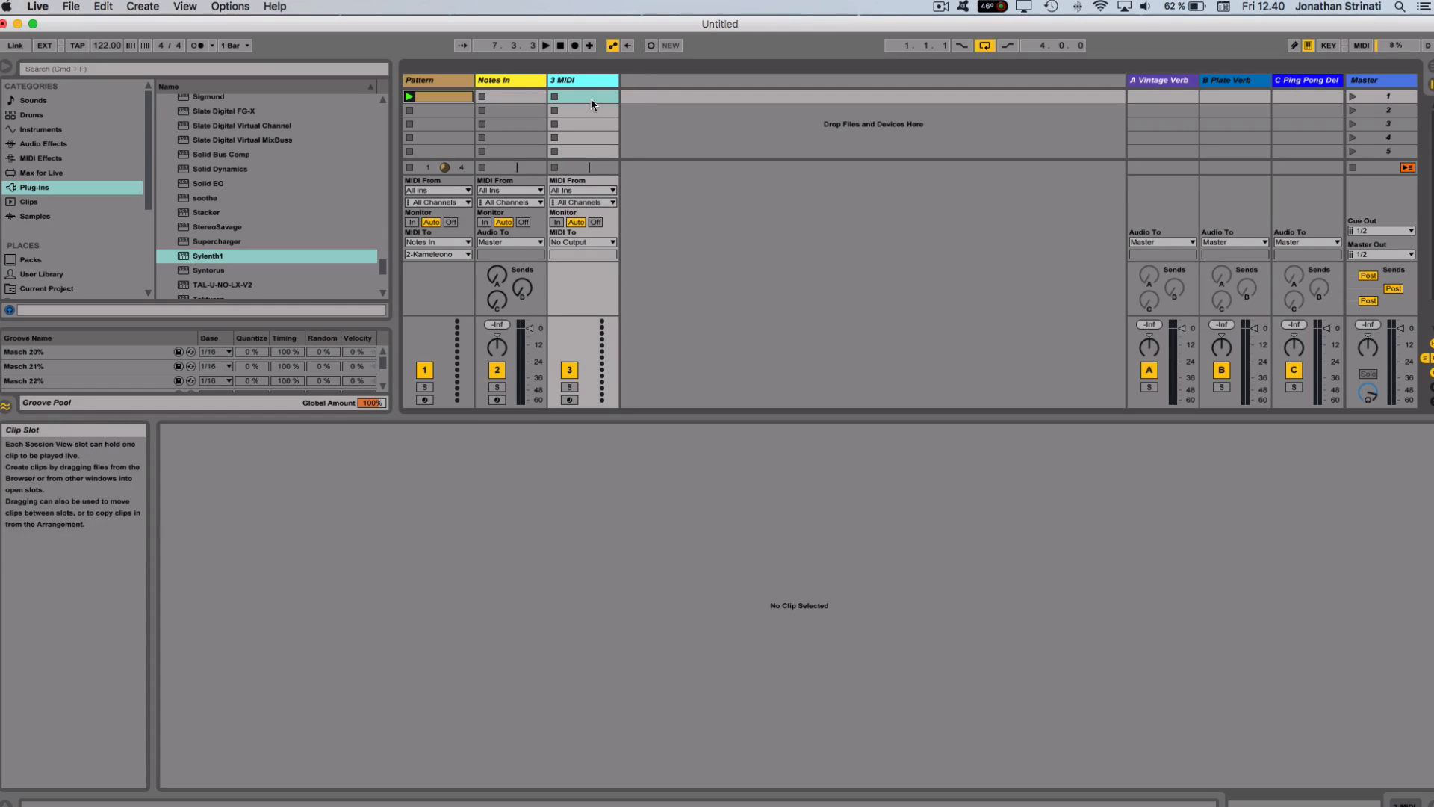
click(210, 259)
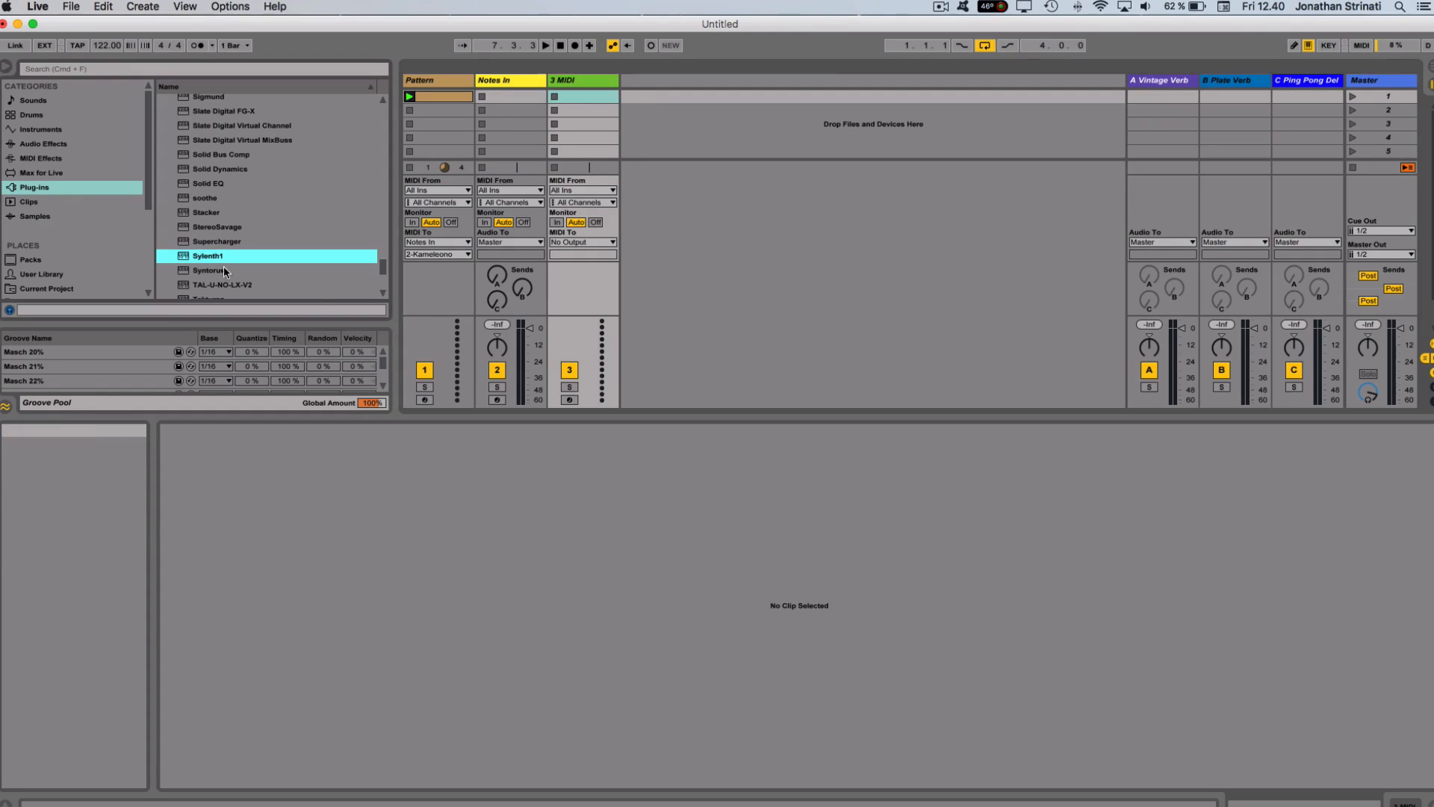
drag(617, 86, 598, 81)
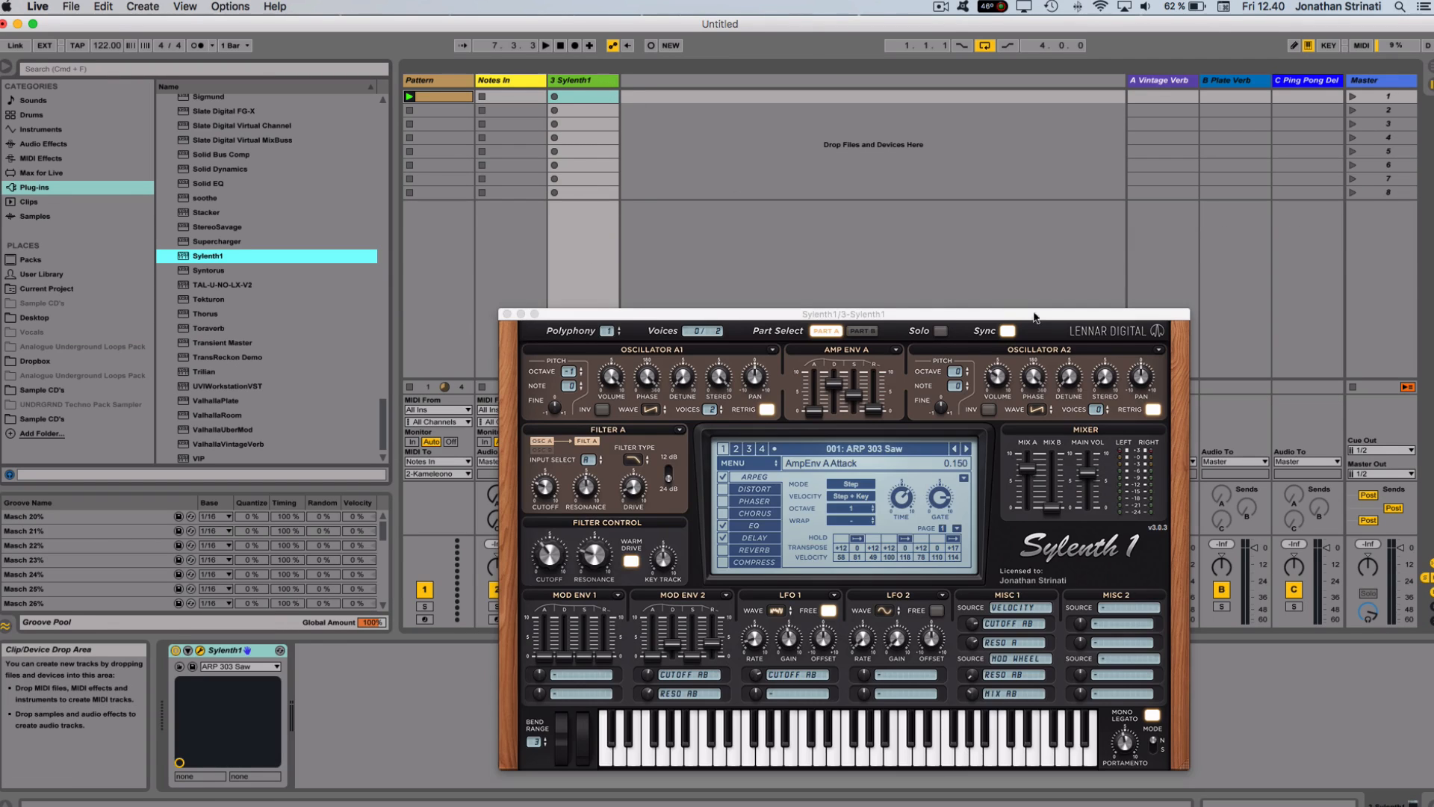
Load the preset "052: LD Follow" in Sylenth1 and close its window.
drag(920, 312, 881, 169)
click(834, 300)
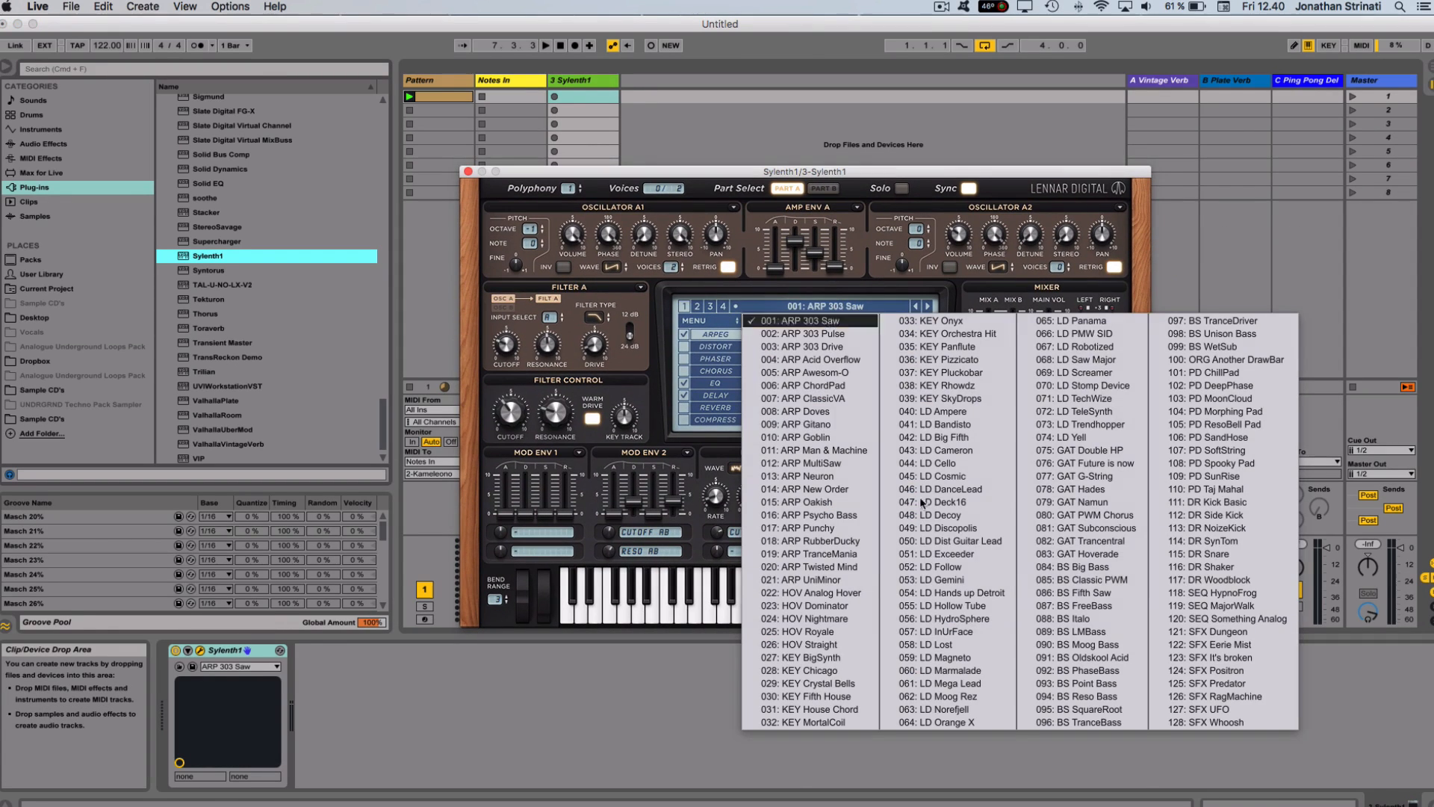
click(923, 566)
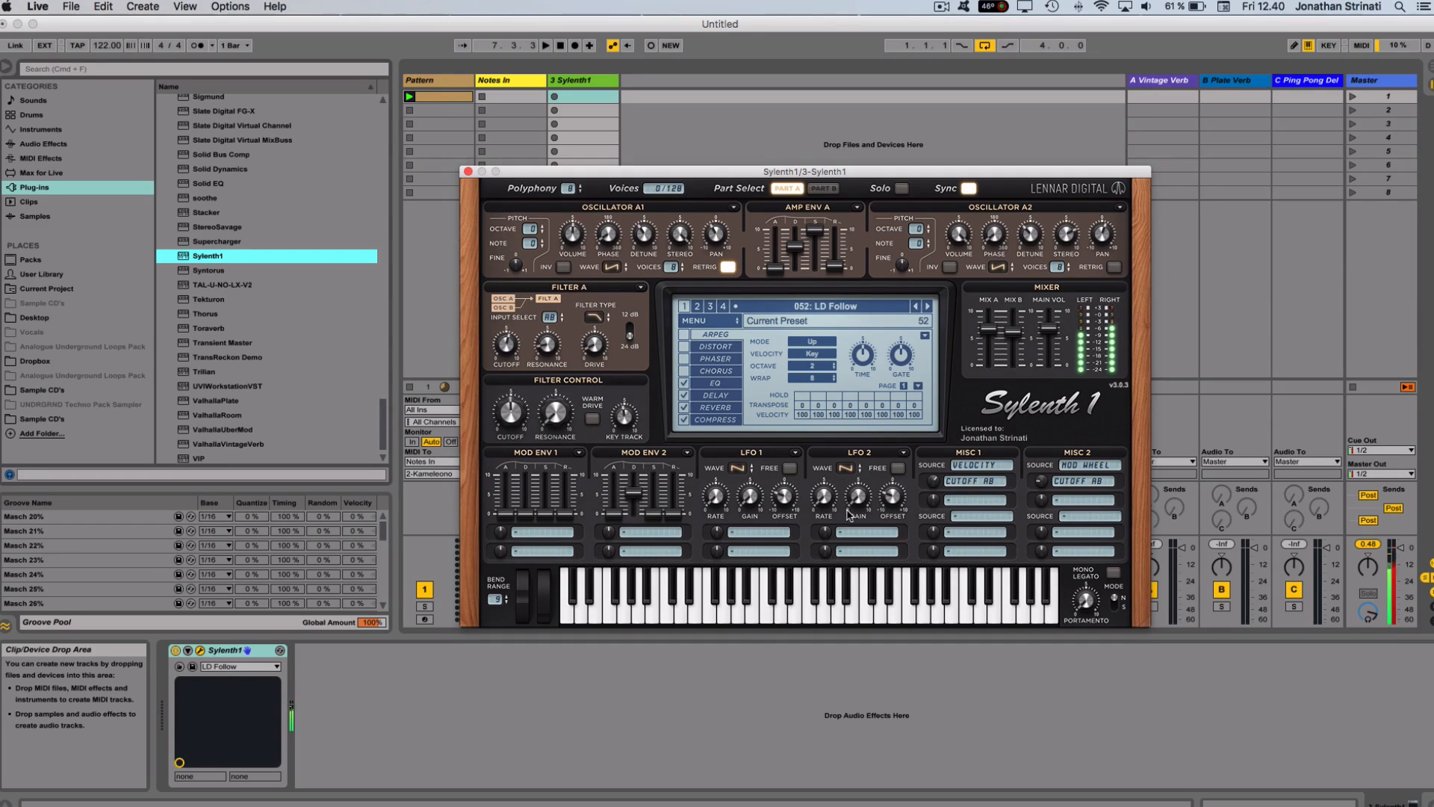
click(468, 173)
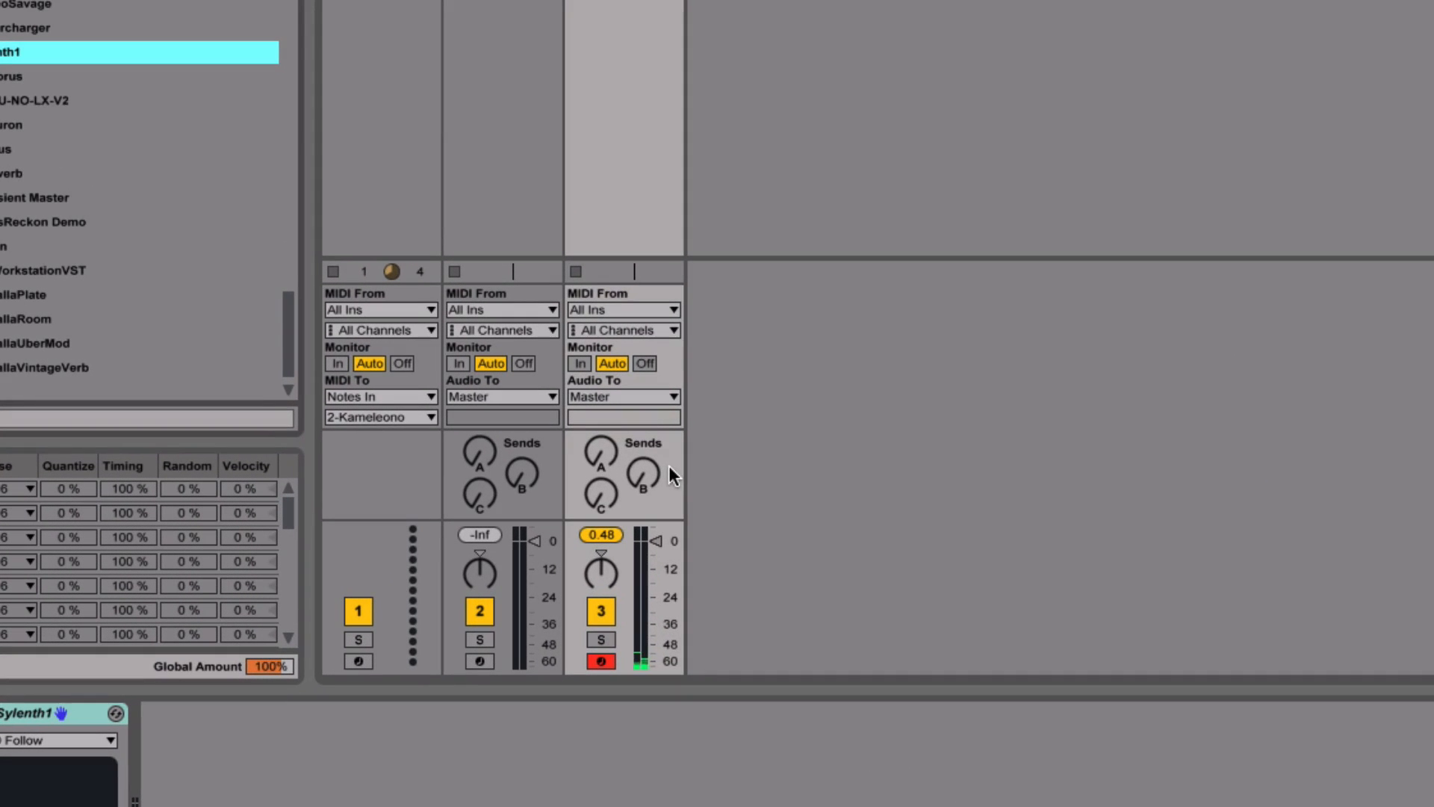
Set the Sylenth1 track's MIDI input to Notes In with Kameleono as the source, and select the Notes In track.
click(602, 308)
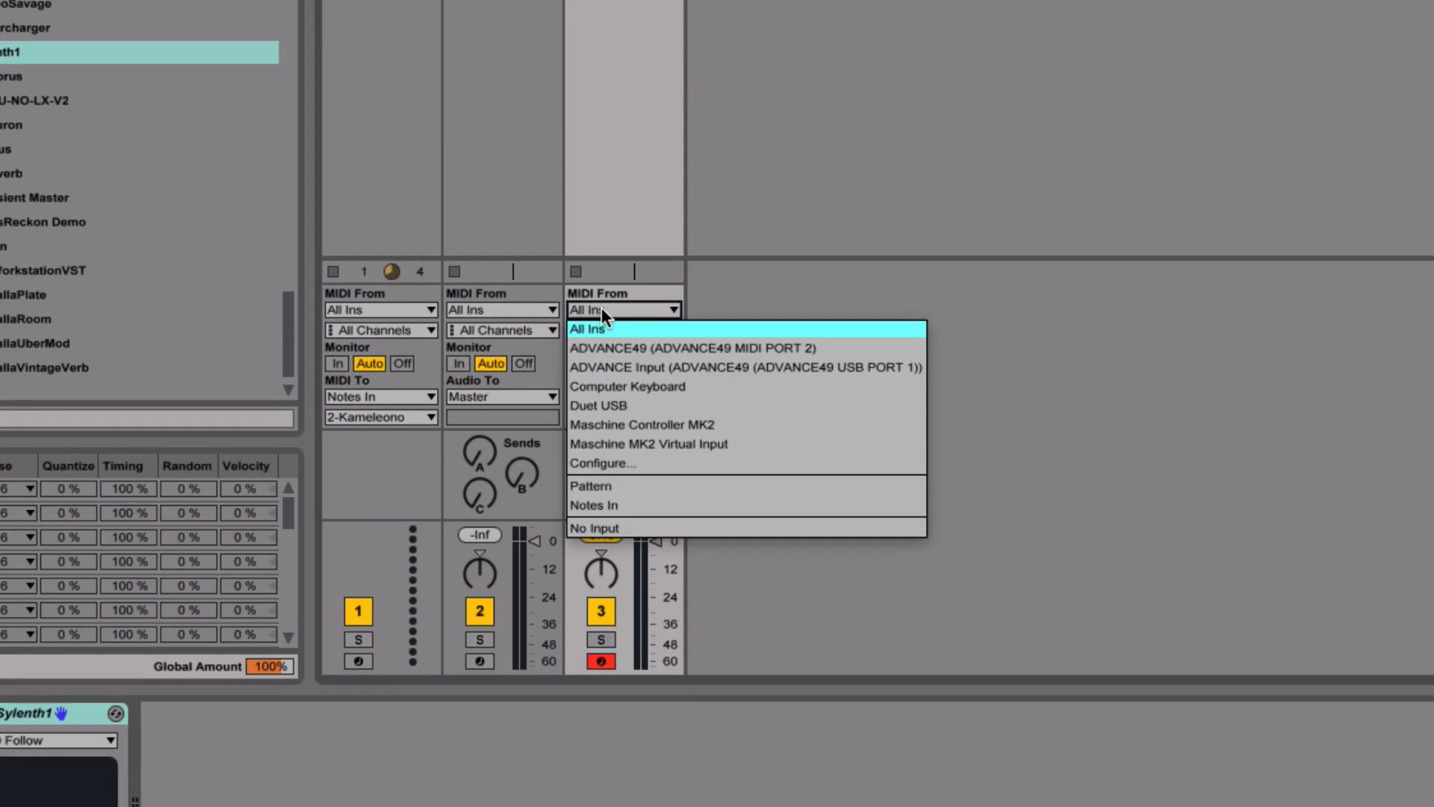
click(603, 506)
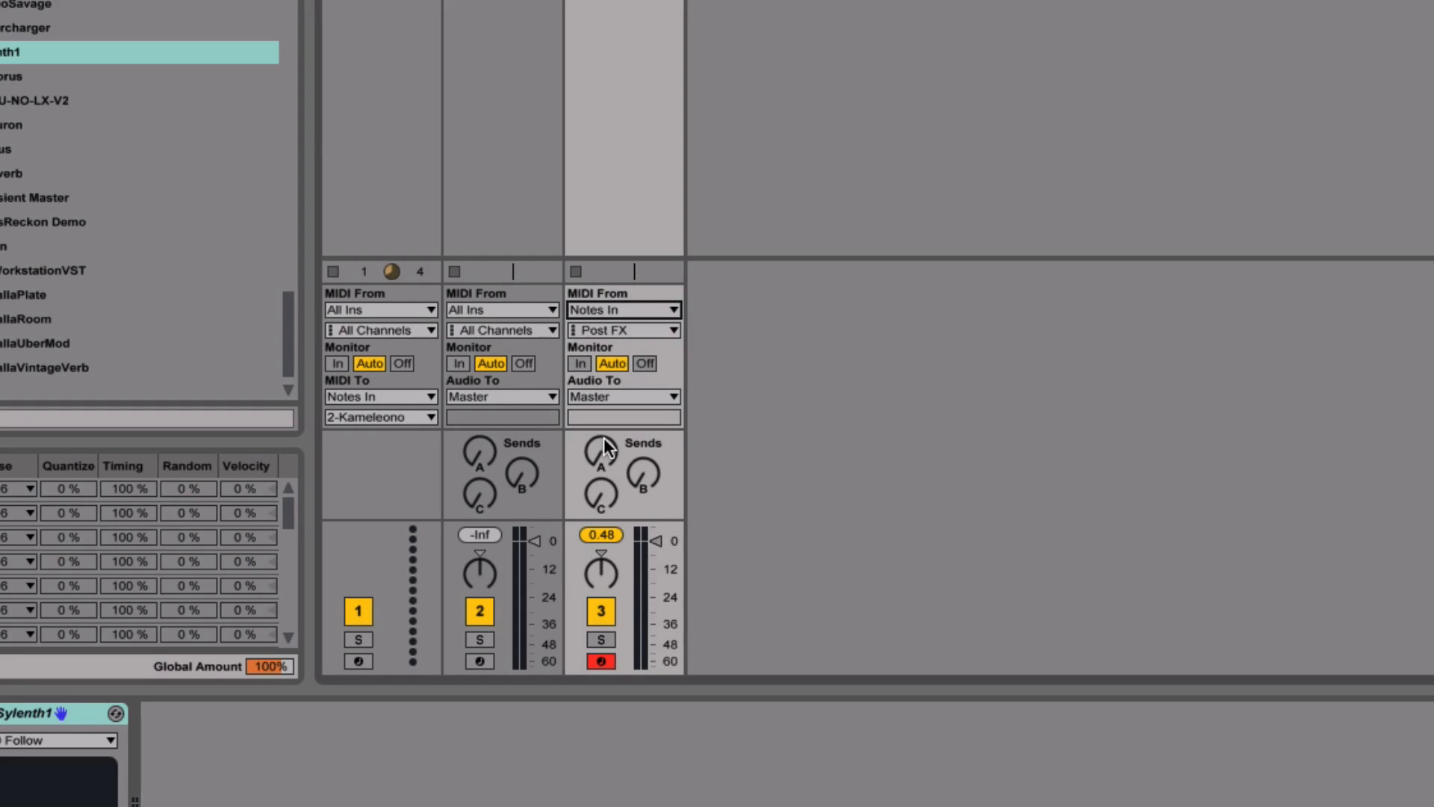
click(606, 331)
click(596, 394)
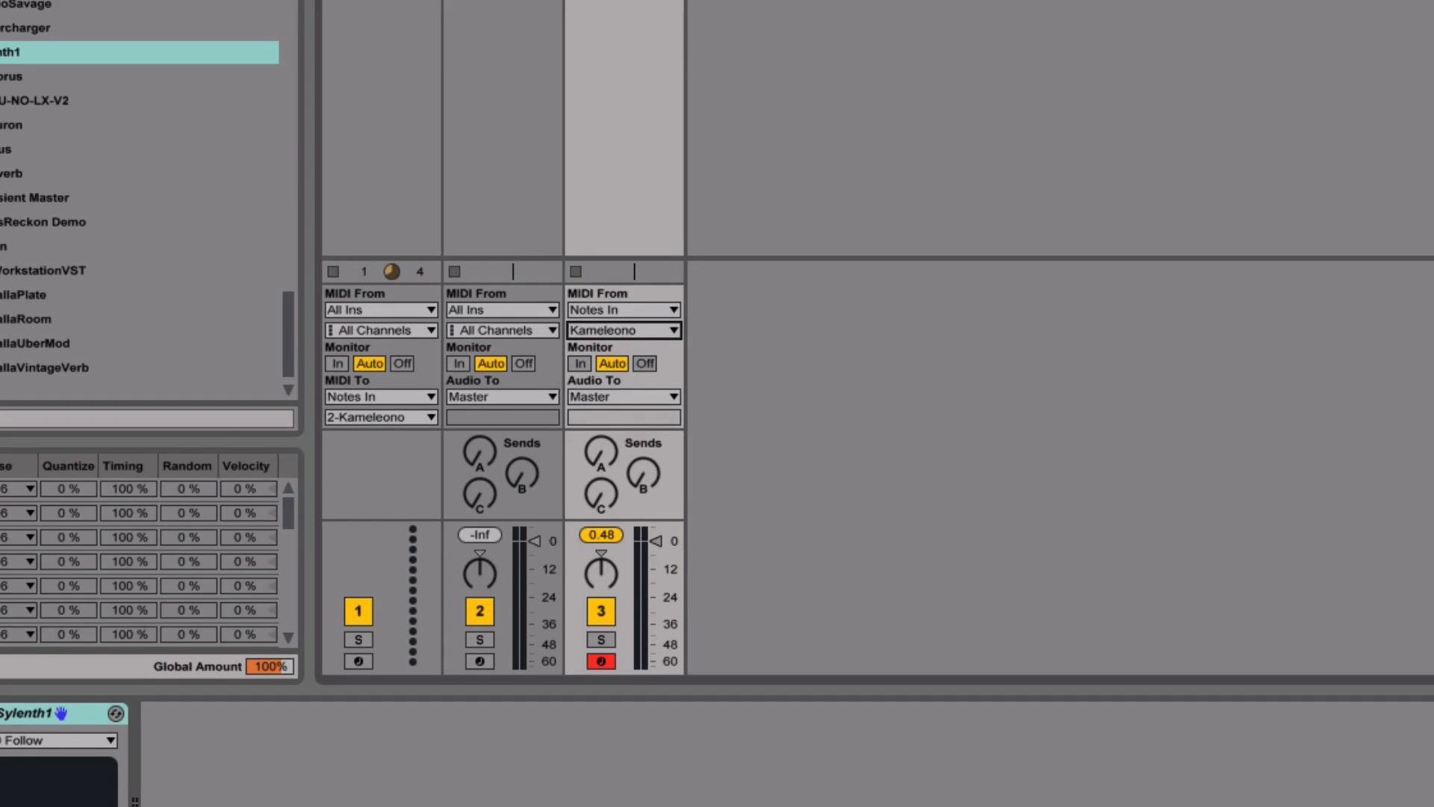
click(549, 3)
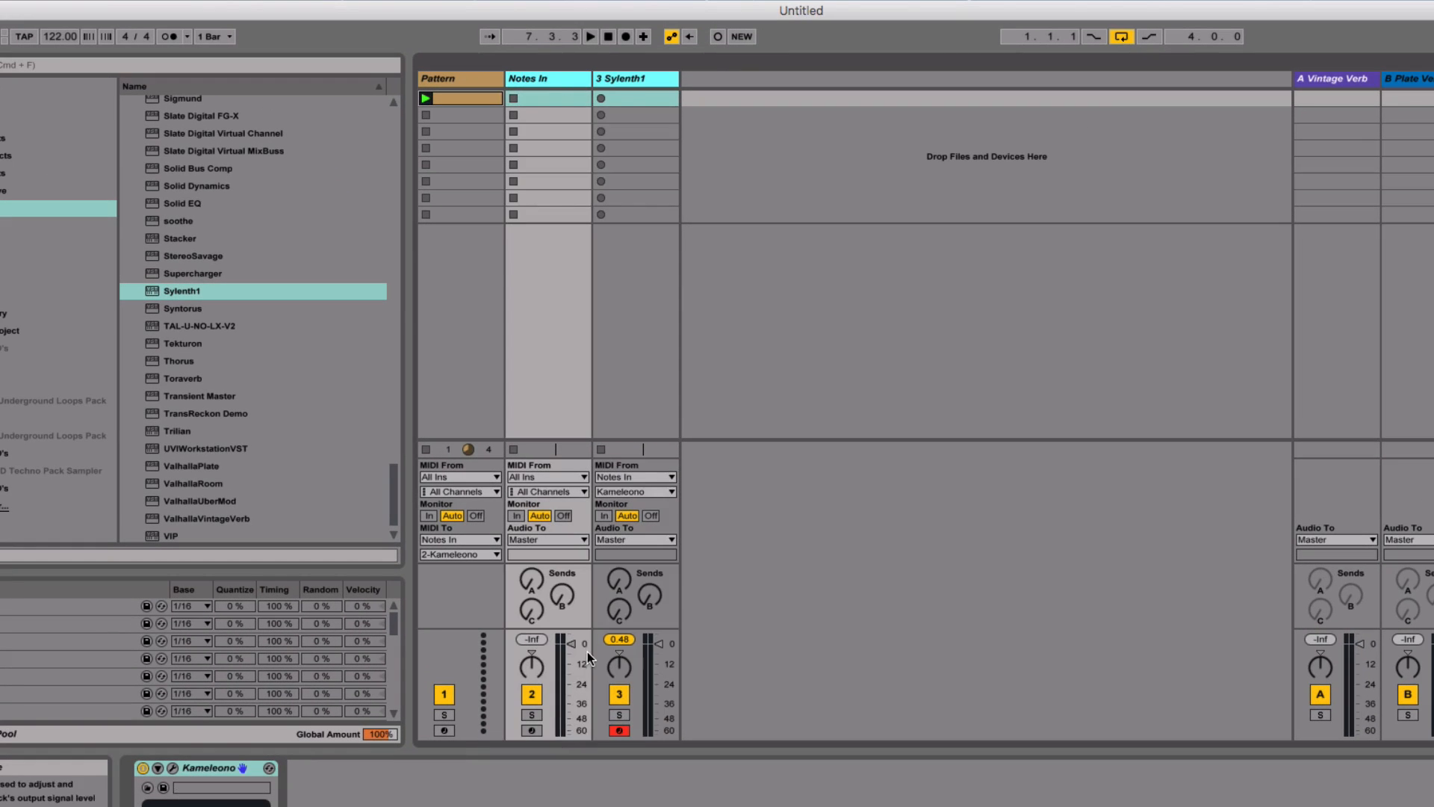
Rename the Sylenth1 track as Notes Out.
click(625, 82)
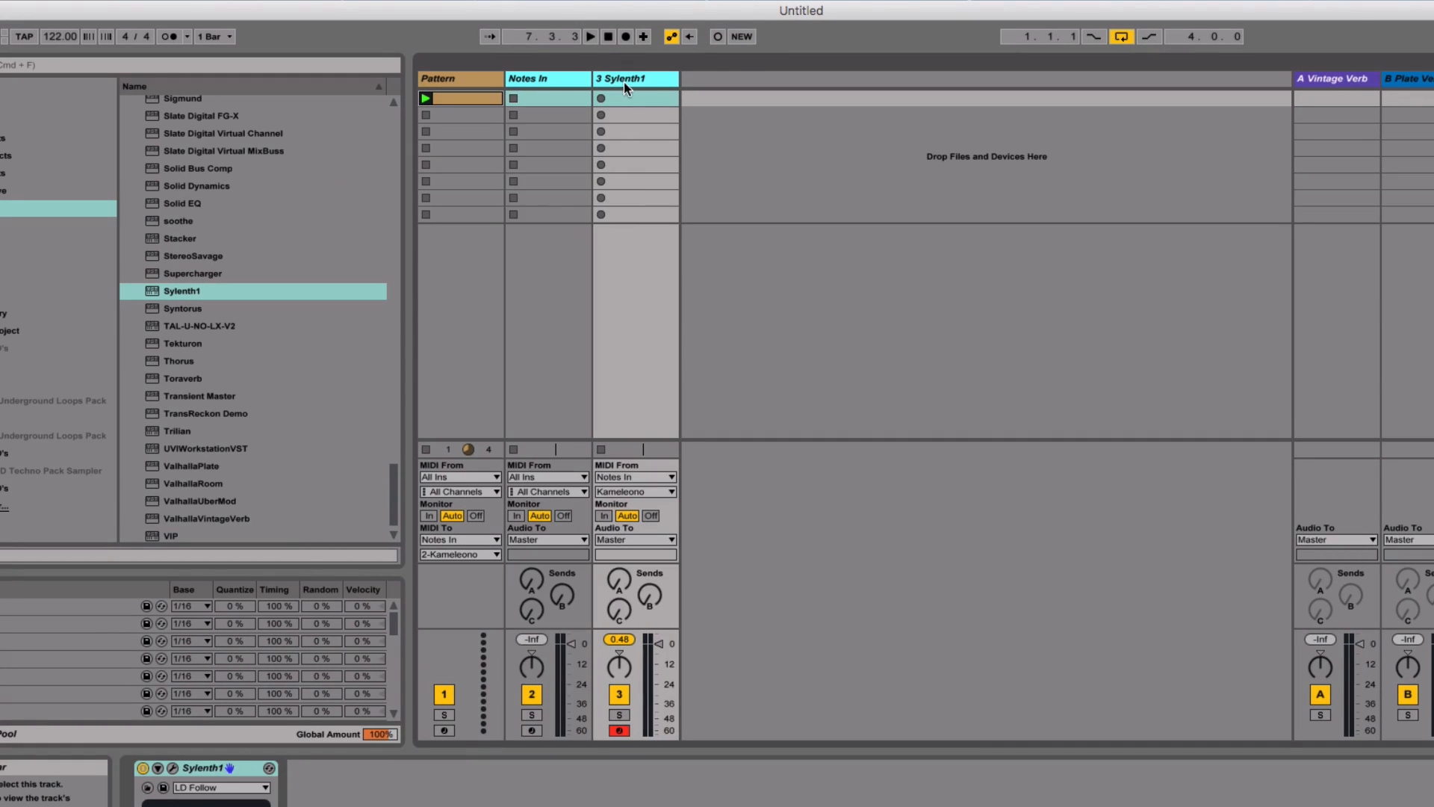
key(super+r)
text(Not)
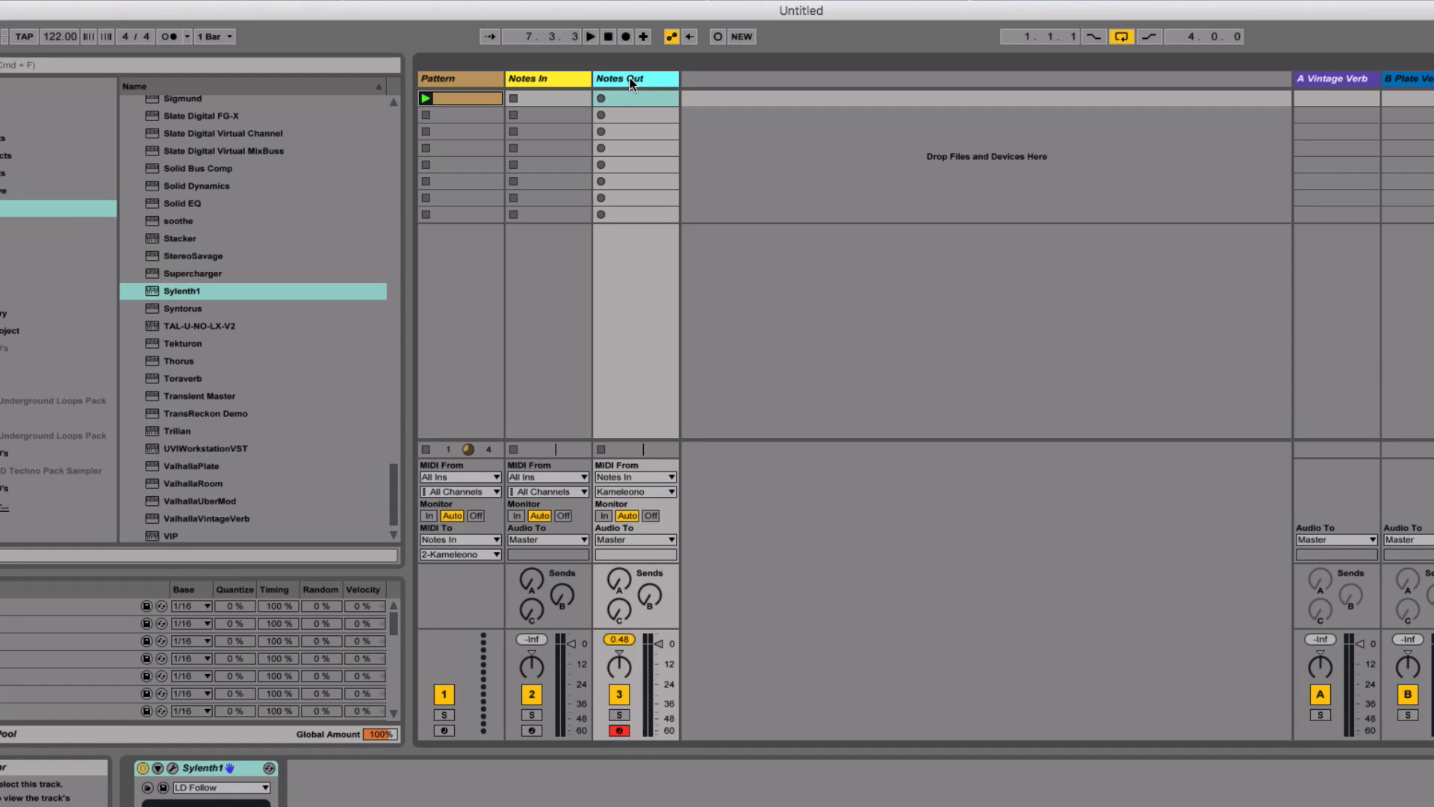
Arm the Notes In track alongside Notes Out and start playback with Kameleono's window open over the empty session area.
click(553, 82)
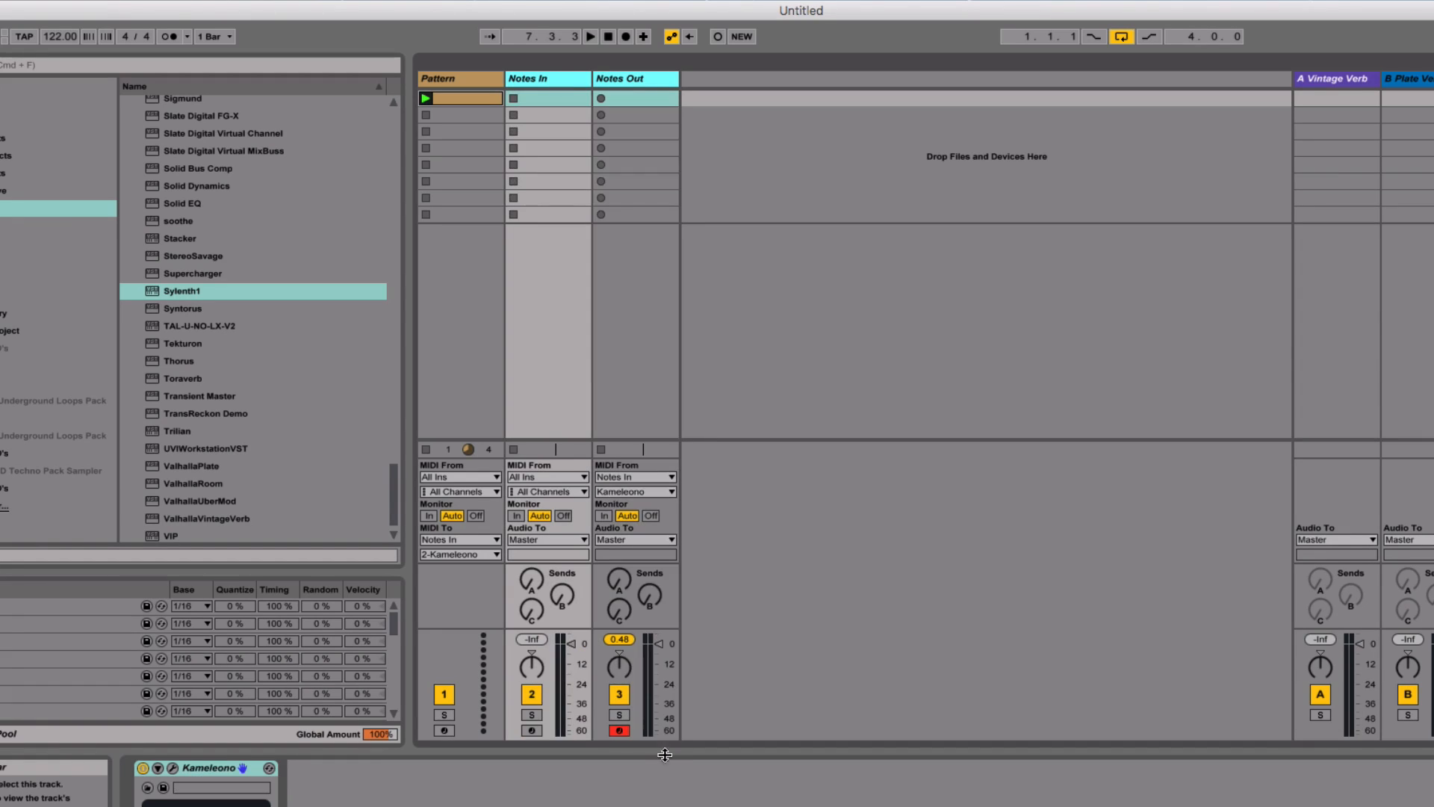
click(531, 730)
key(space)
click(172, 768)
drag(998, 382, 966, 298)
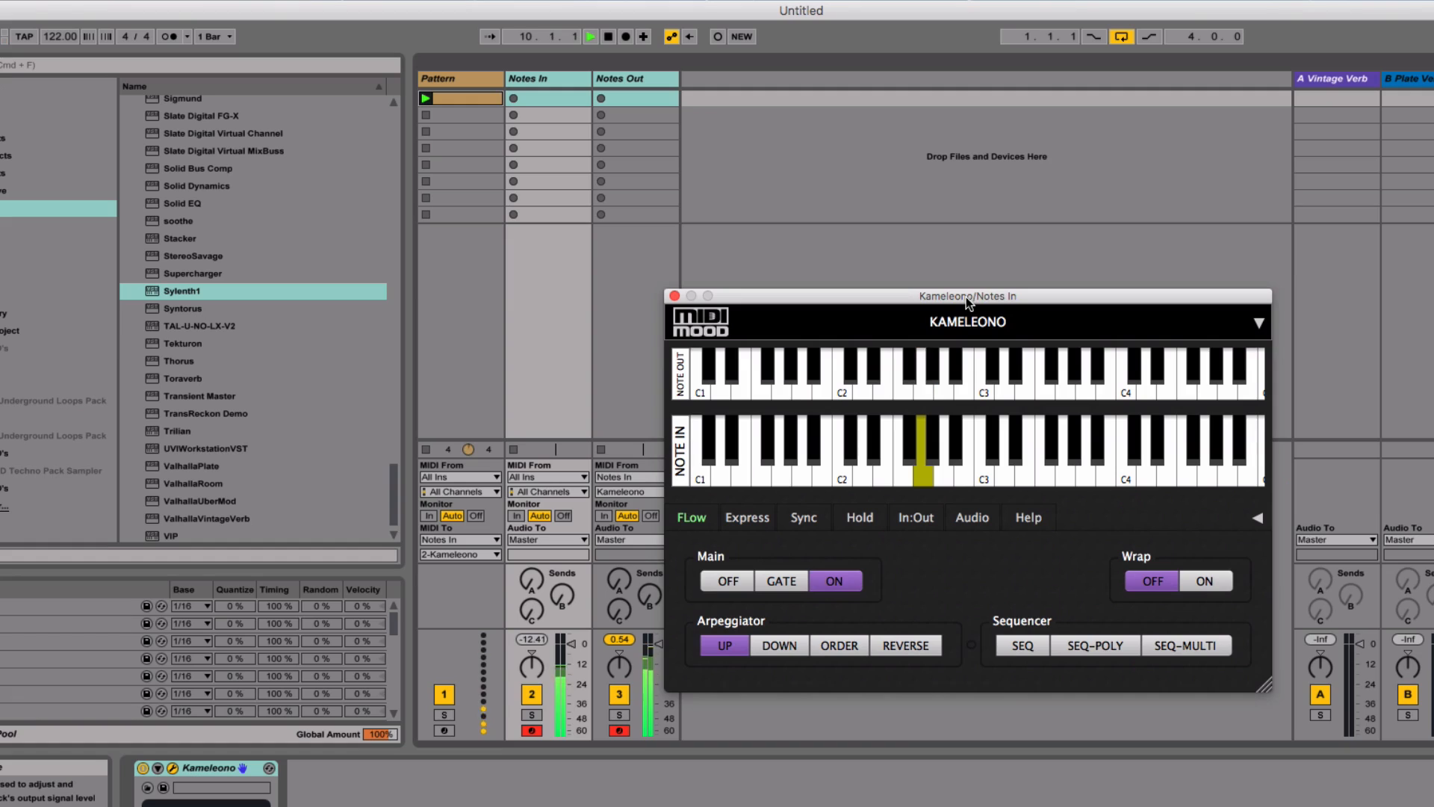
Lower the Notes Out track's volume slightly, and open its Sylenth1 window beside the Kameleono window.
drag(657, 642, 630, 657)
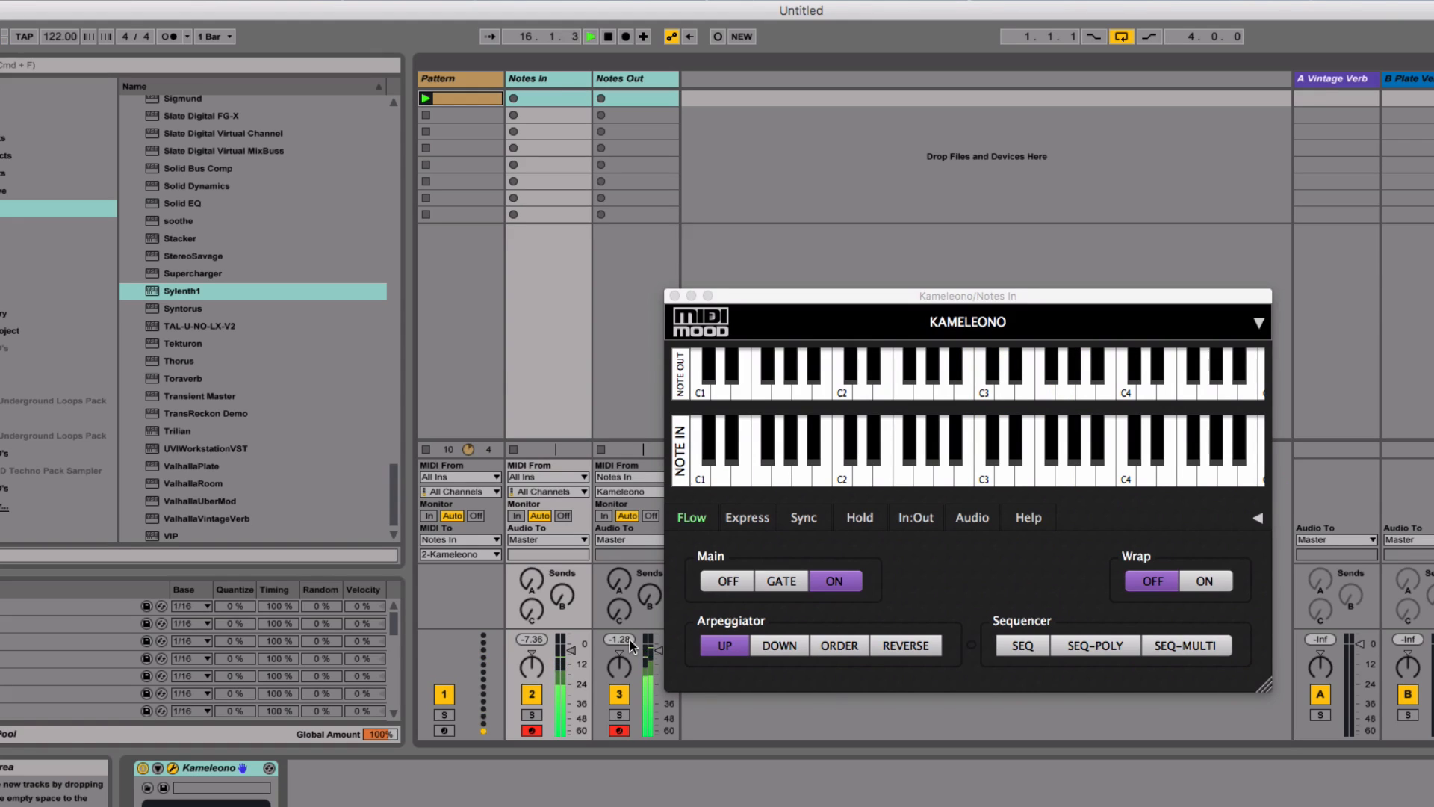
click(623, 79)
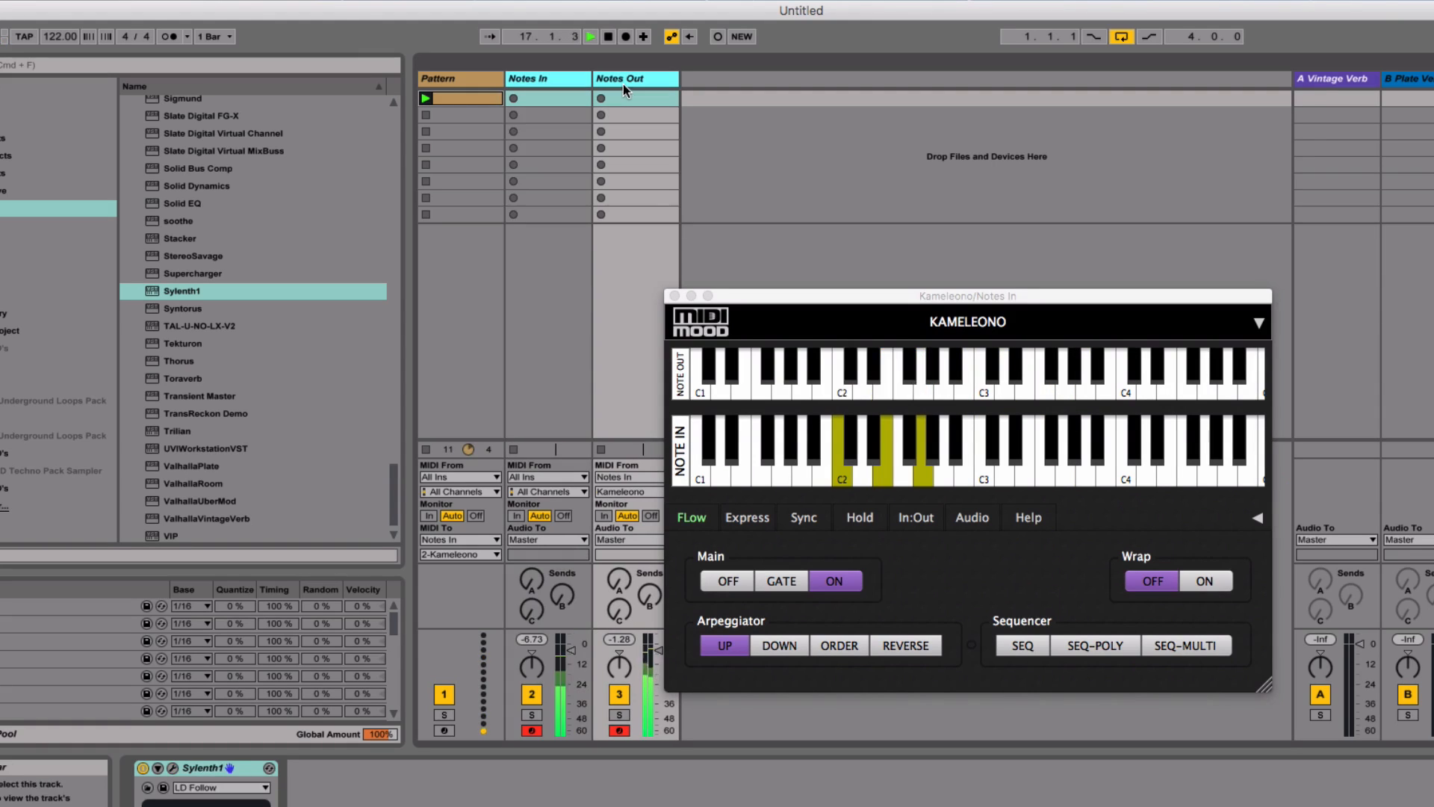
click(172, 767)
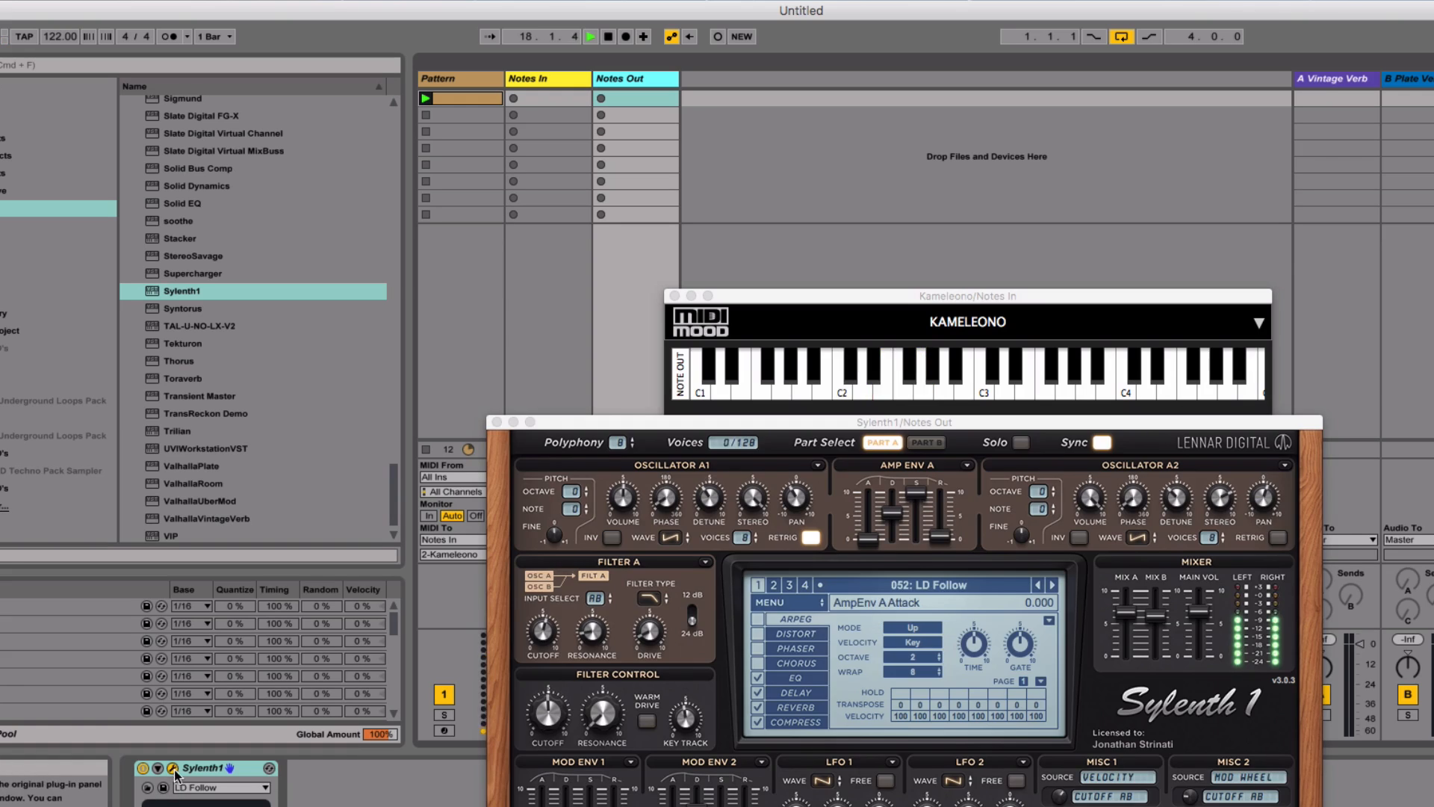
drag(779, 425, 285, 131)
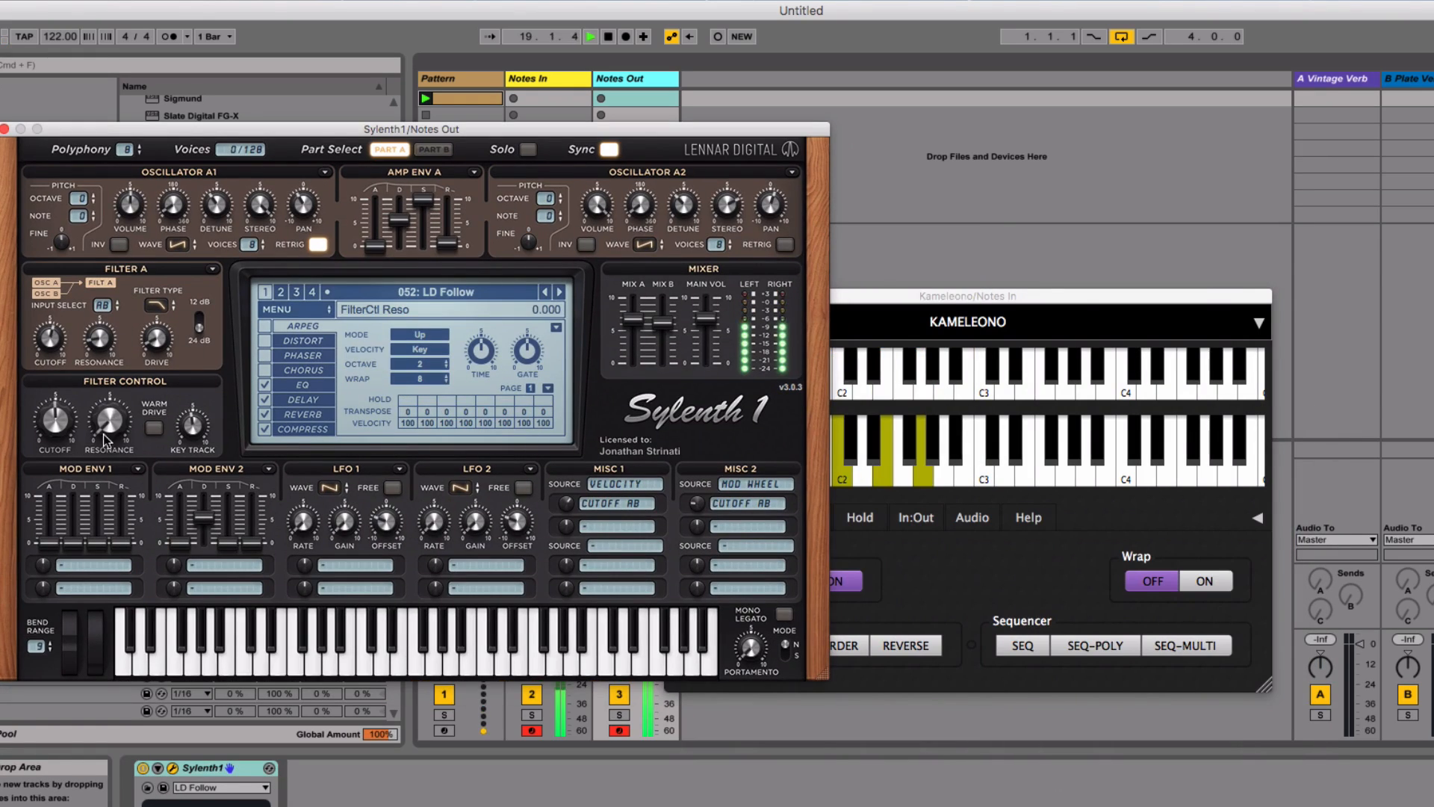